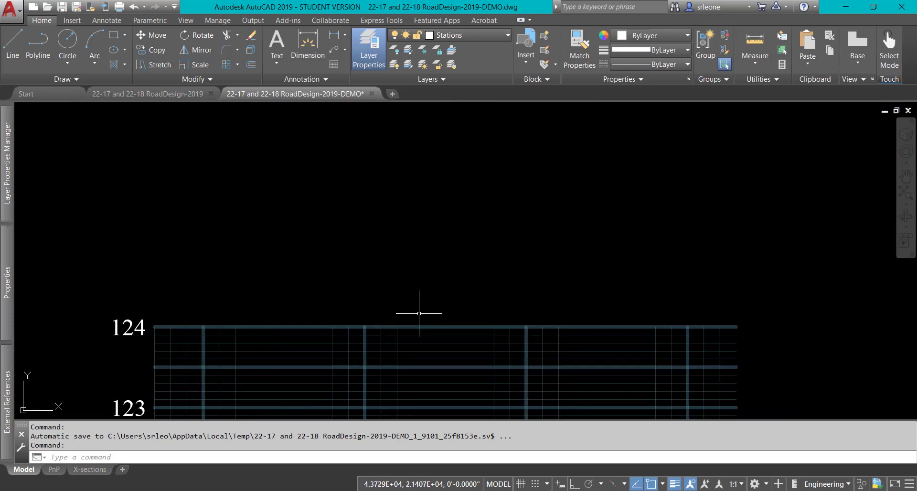
# - Examine the blank cross-section grid and the contour plan with its station labels starting at 10+00
pyautogui.moveTo(440, 356)
pyautogui.mouseDown(button='middle')
pyautogui.moveTo(422, 188)
pyautogui.moveTo(419, 197)
pyautogui.mouseUp(button='middle')
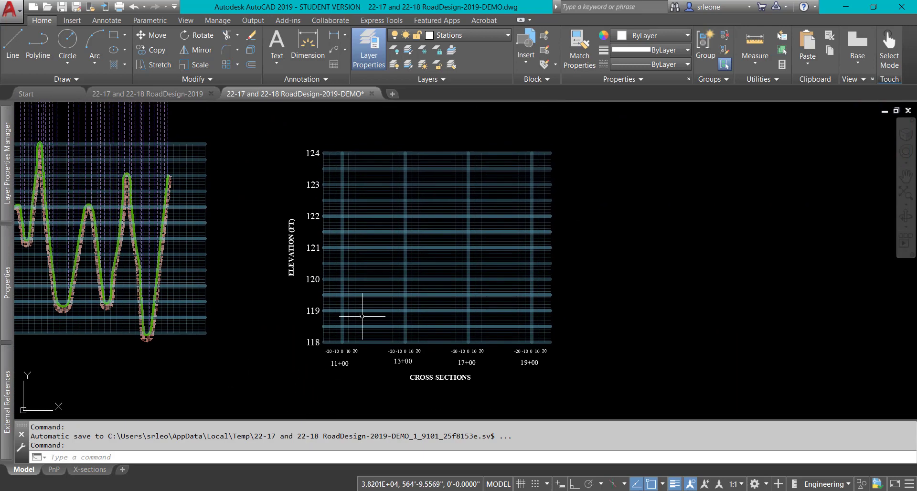
pyautogui.scroll(2, 340, 327)
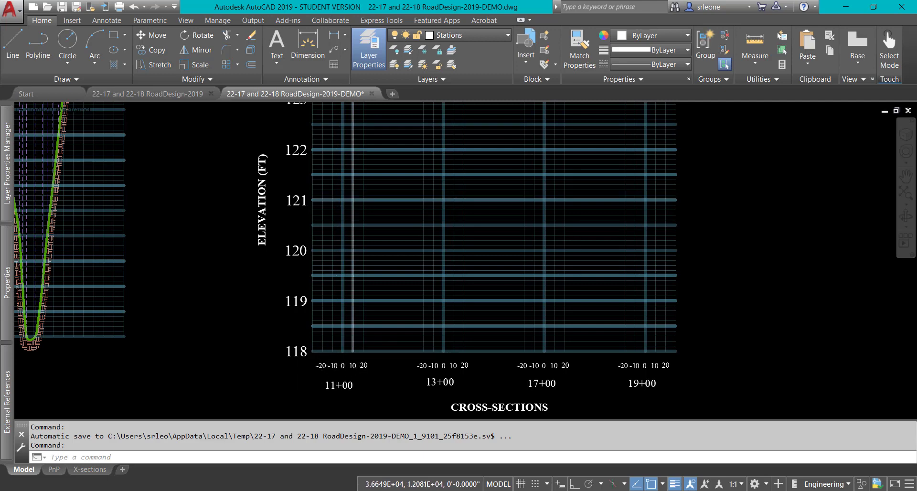
pyautogui.scroll(4, 337, 205)
pyautogui.scroll(-6, 420, 239)
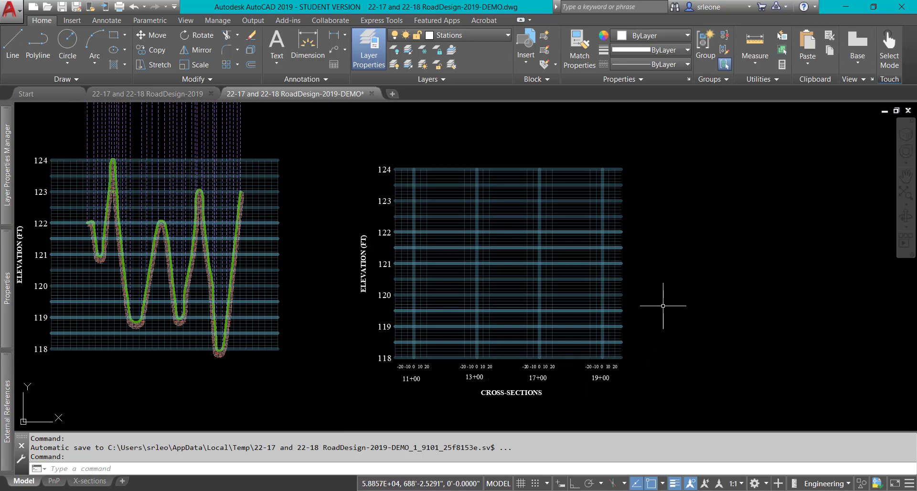
pyautogui.moveTo(530, 144); pyautogui.dragTo(487, 356, button='middle')
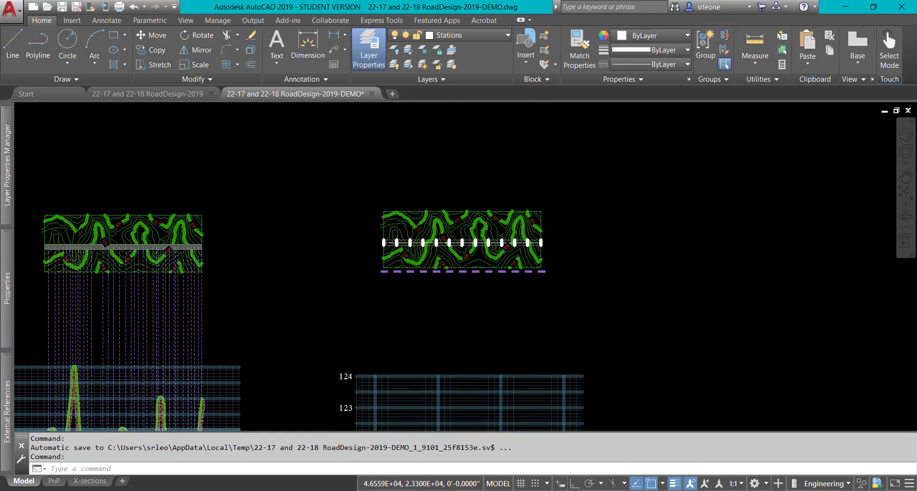
pyautogui.scroll(6, 419, 257)
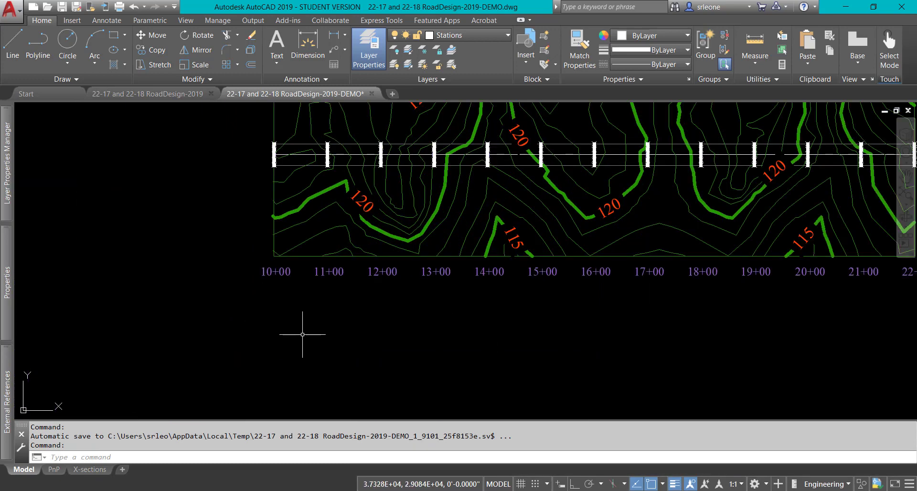
pyautogui.moveTo(346, 319); pyautogui.dragTo(454, 348, button='middle')
pyautogui.scroll(3, 426, 229)
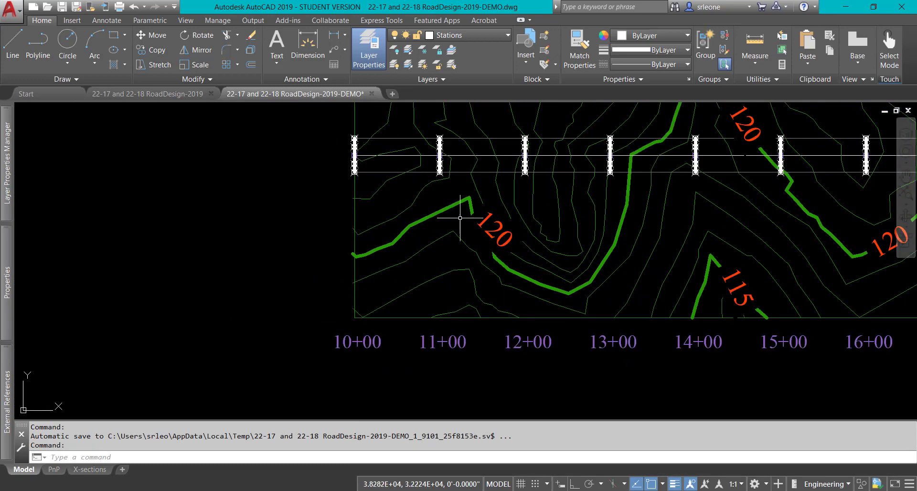
# - Regenerate the drawing display around the first stations of the contour plan
pyautogui.write('RE')
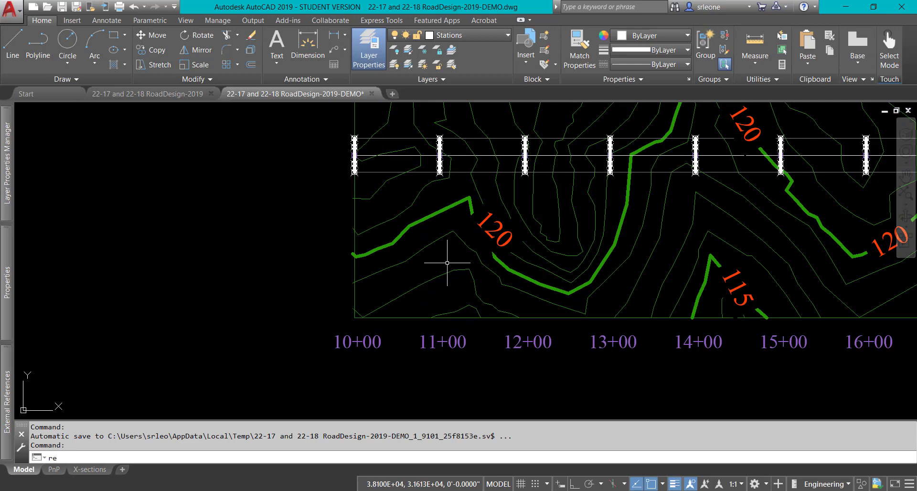
pyautogui.press('Return')
pyautogui.scroll(2, 440, 301)
pyautogui.write('re')
pyautogui.press('Return')
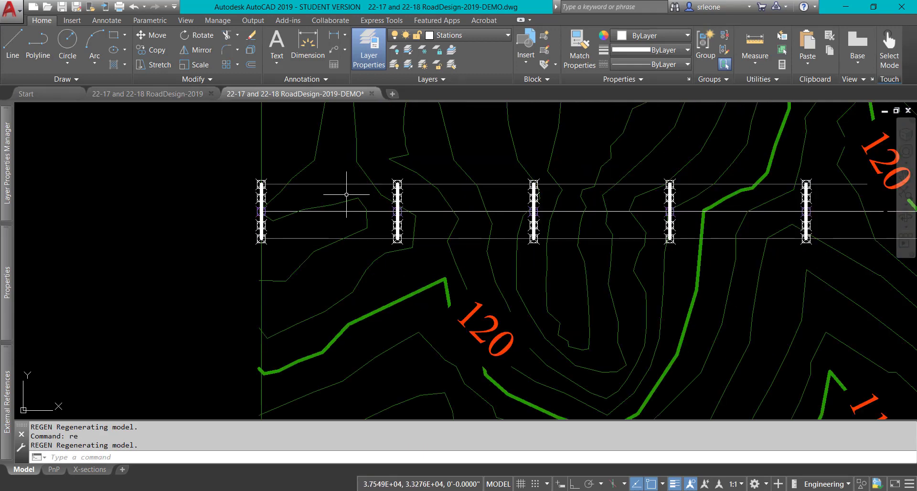
# - Create a multiline text reading 120 with a 15' text height beside the contour plan, near station 10+00
pyautogui.write('mt')
pyautogui.press('Return')
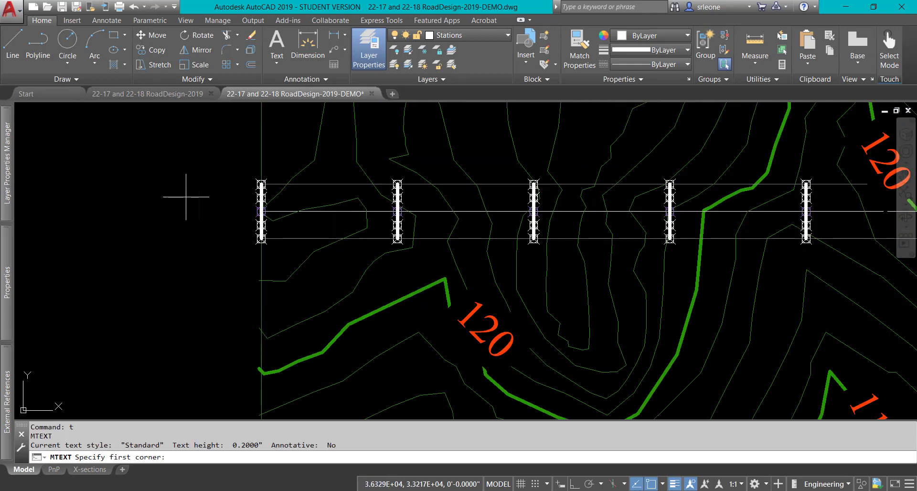
pyautogui.click(113, 157)
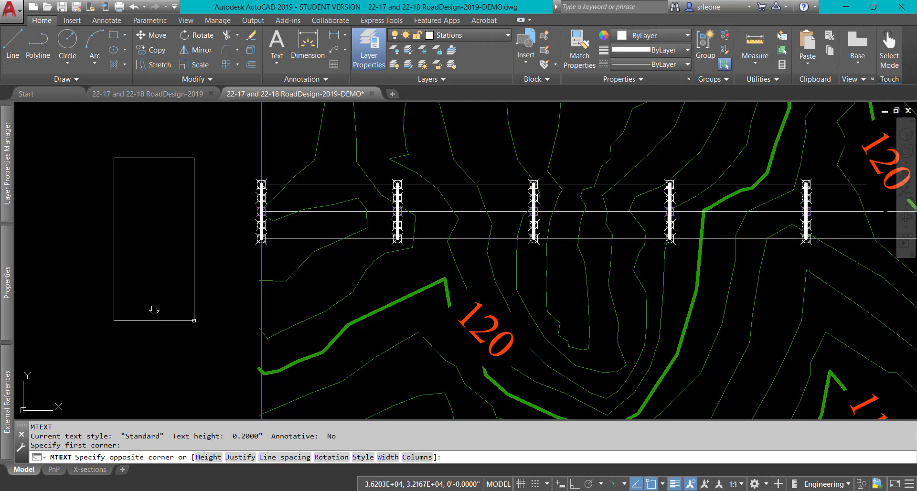
pyautogui.click(195, 320)
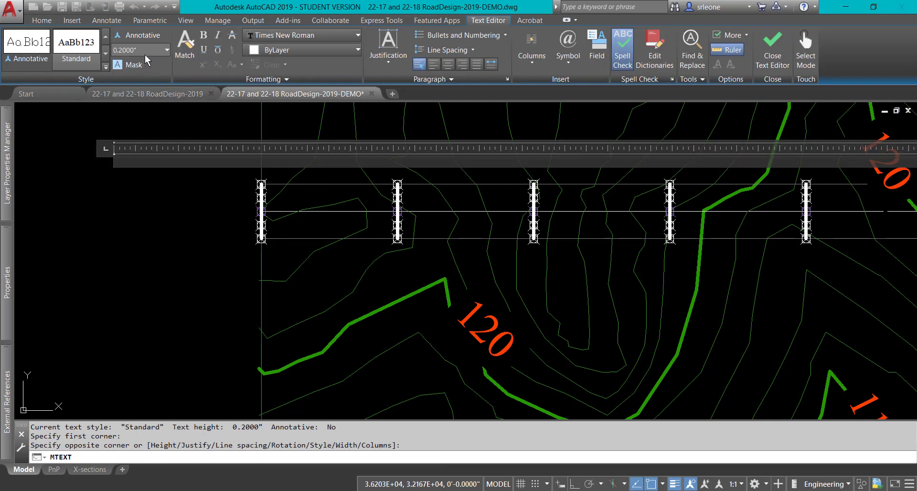
pyautogui.write("15'")
pyautogui.press('Return')
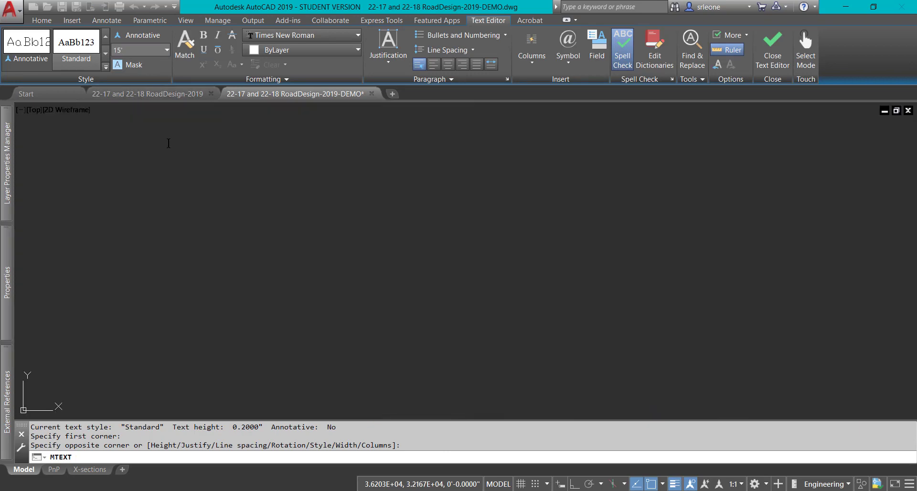
pyautogui.scroll(-6, 297, 301)
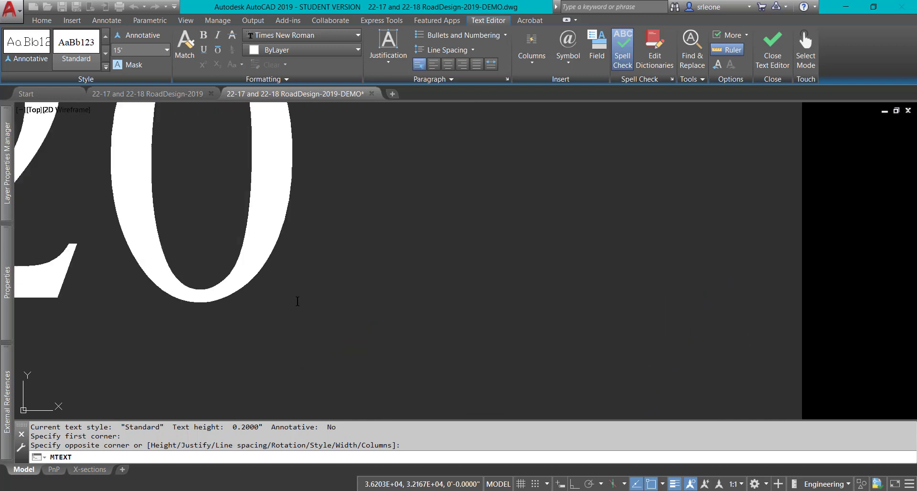
pyautogui.scroll(-2, 297, 302)
pyautogui.click(684, 228)
# - Regenerate the model so the station point markers and the new 120 text redraw at the current view scale
pyautogui.scroll(-4, 327, 232)
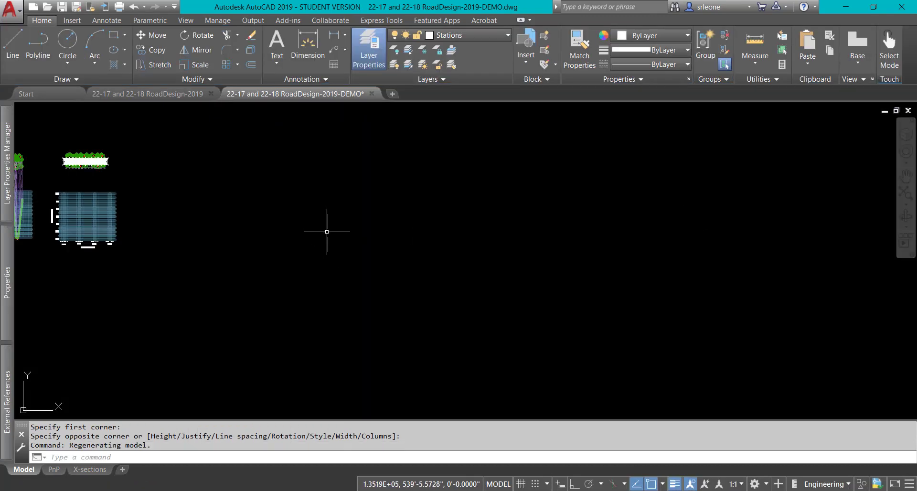
pyautogui.moveTo(250, 164); pyautogui.dragTo(521, 215, button='middle')
pyautogui.scroll(5, 338, 211)
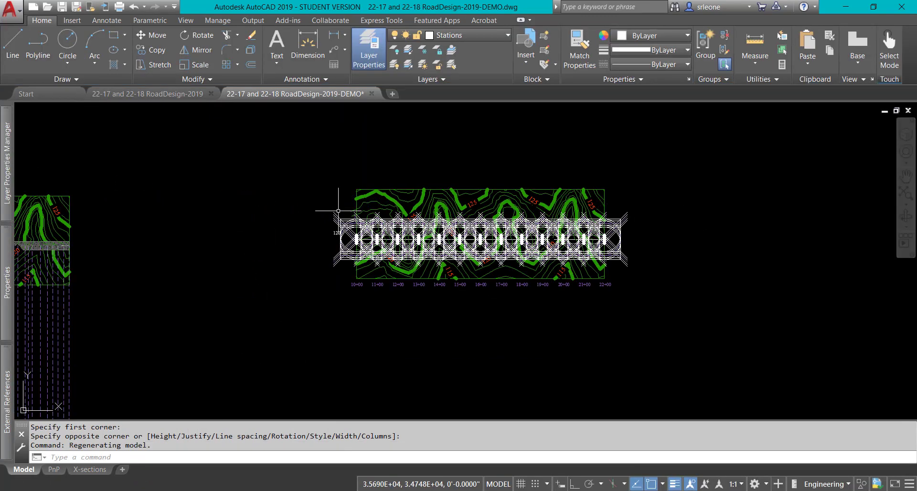
pyautogui.scroll(2, 338, 211)
pyautogui.write('RE')
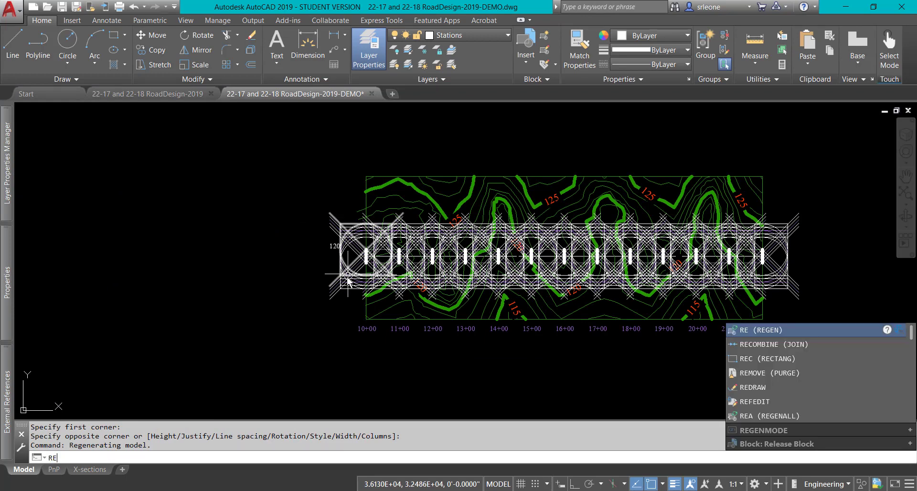
pyautogui.press('Return')
pyautogui.scroll(2, 341, 244)
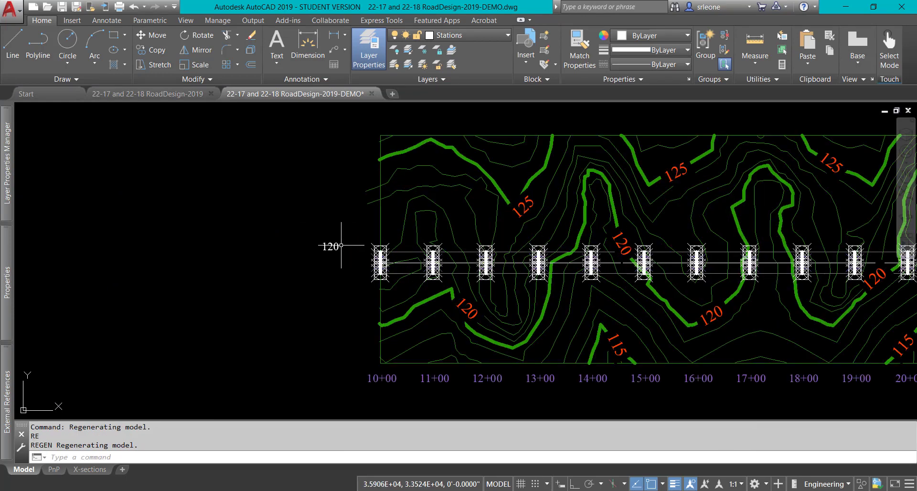
# - Replace the 120 text beside the plan with five lines reading -20, -10, 0, 10 and 20, and widen its text frame
pyautogui.scroll(2, 341, 245)
pyautogui.click(339, 239)
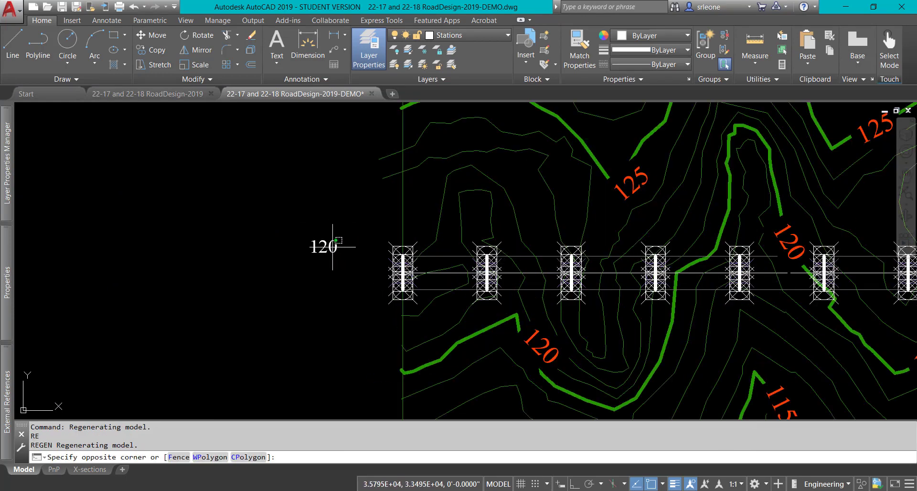
pyautogui.click(332, 248)
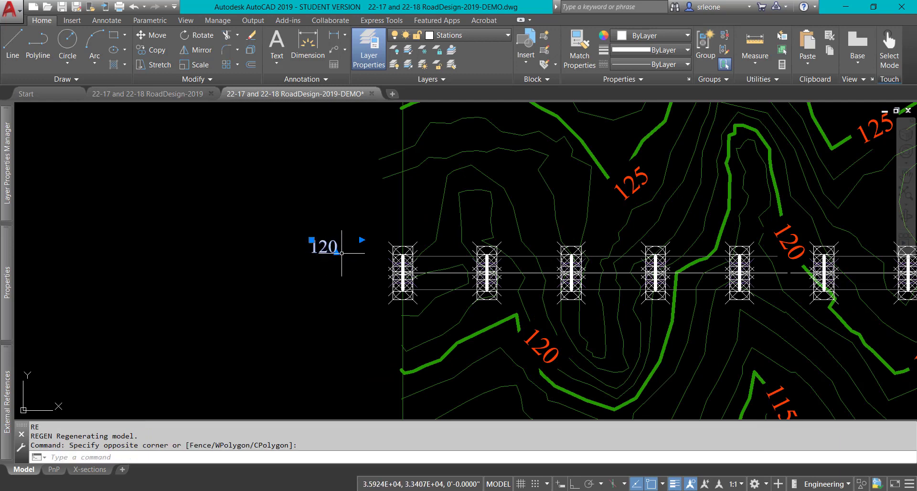
pyautogui.doubleClick(338, 248)
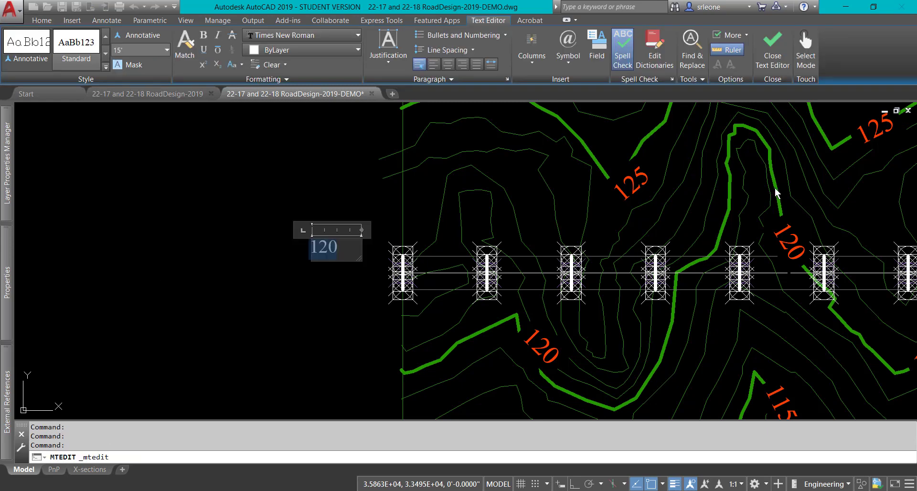
pyautogui.write('-20')
pyautogui.press('Return')
pyautogui.write('-1')
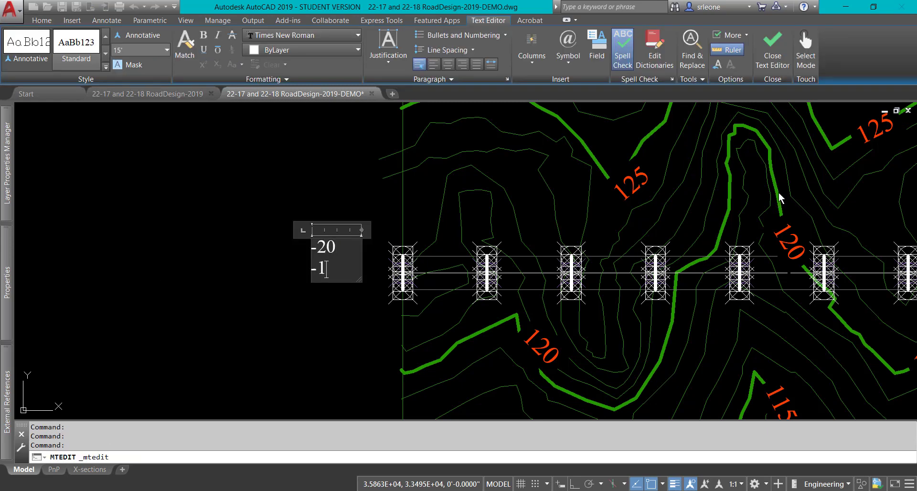
pyautogui.write('0')
pyautogui.press('Return')
pyautogui.write('0')
pyautogui.press('Return')
pyautogui.write('1')
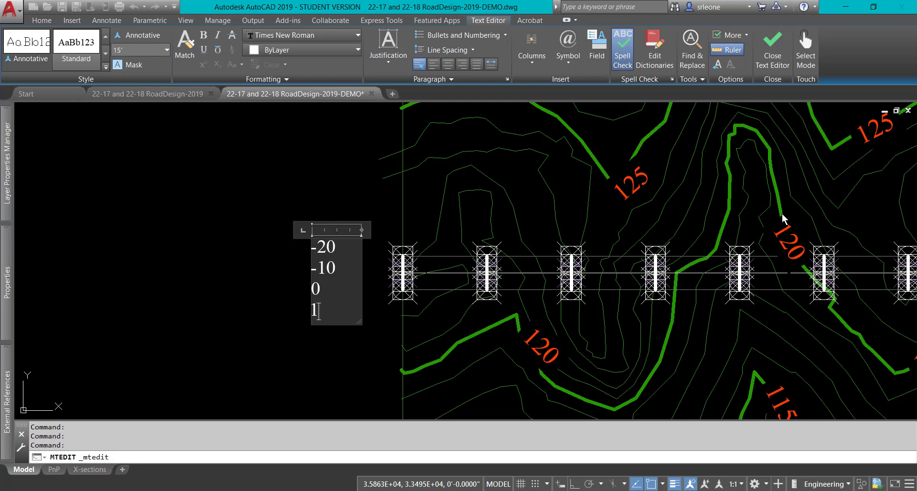
pyautogui.write('0')
pyautogui.press('Return')
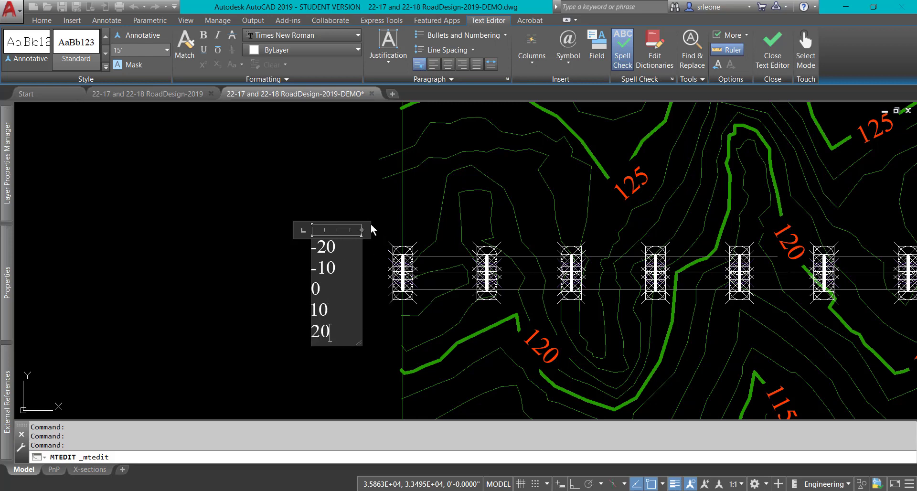
pyautogui.moveTo(363, 232); pyautogui.dragTo(417, 232)
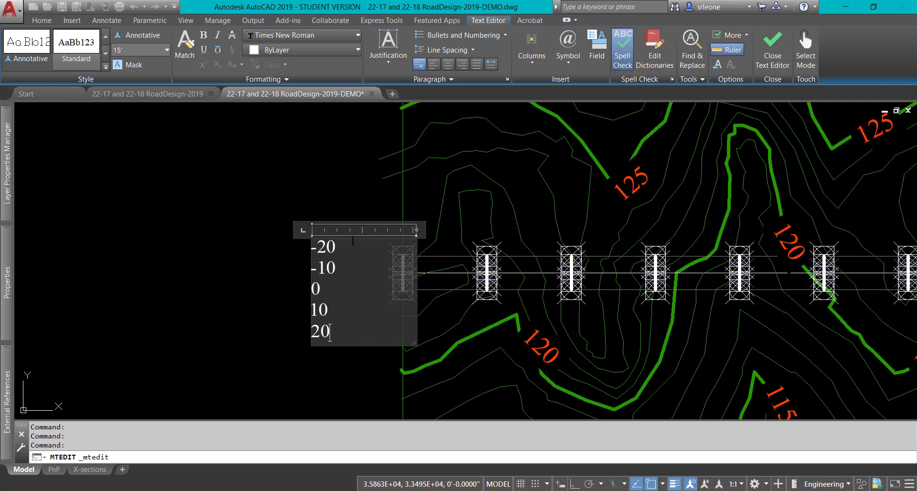
pyautogui.click(343, 196)
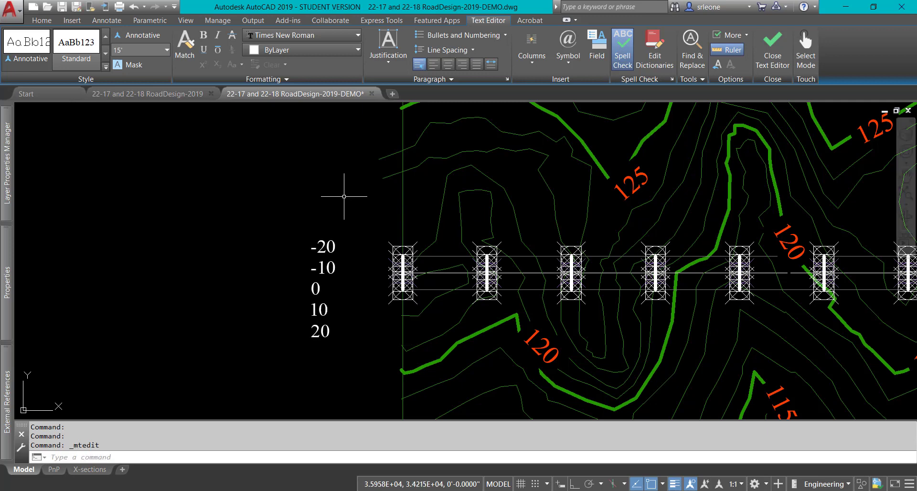
# - Regenerate the display around the point markers at station 11+00, keeping the offset list in view
pyautogui.scroll(2, 454, 310)
pyautogui.write('re')
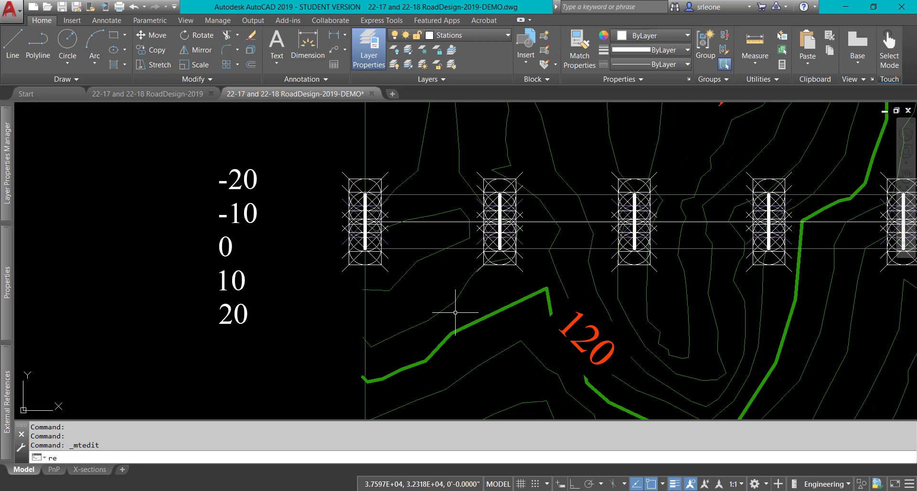
pyautogui.press('Return')
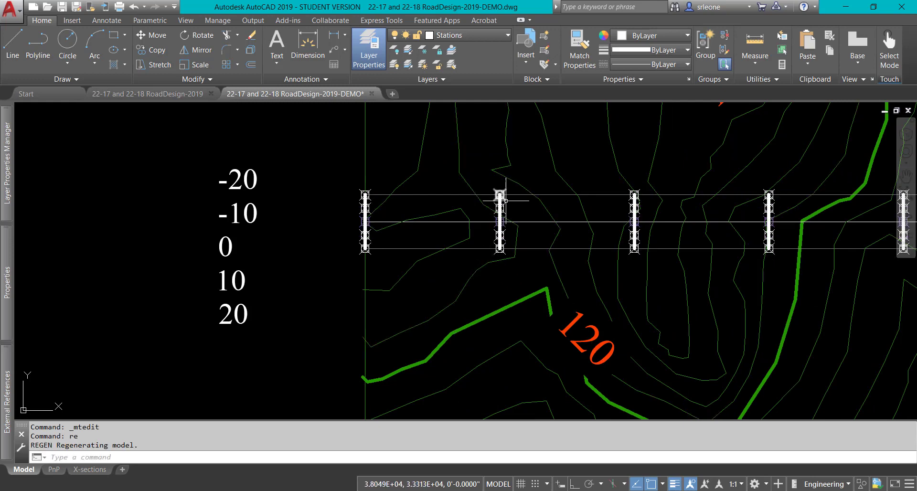
pyautogui.scroll(4, 503, 226)
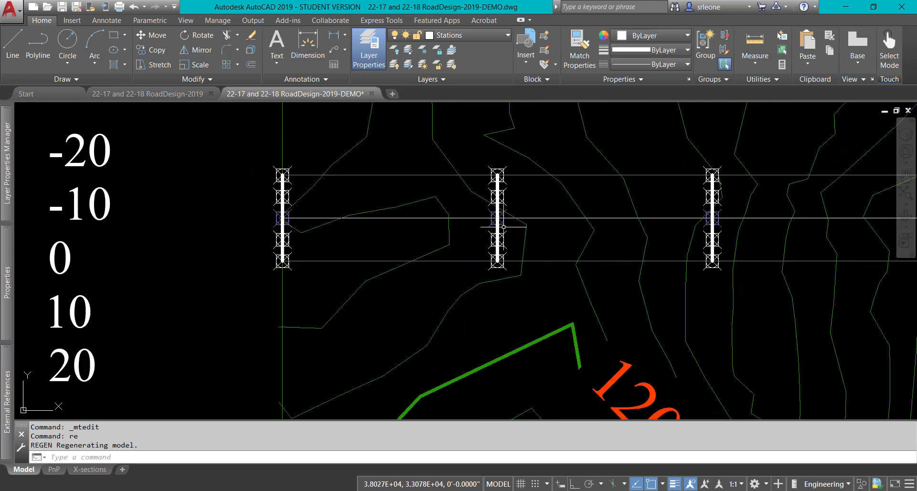
pyautogui.scroll(-2, 526, 233)
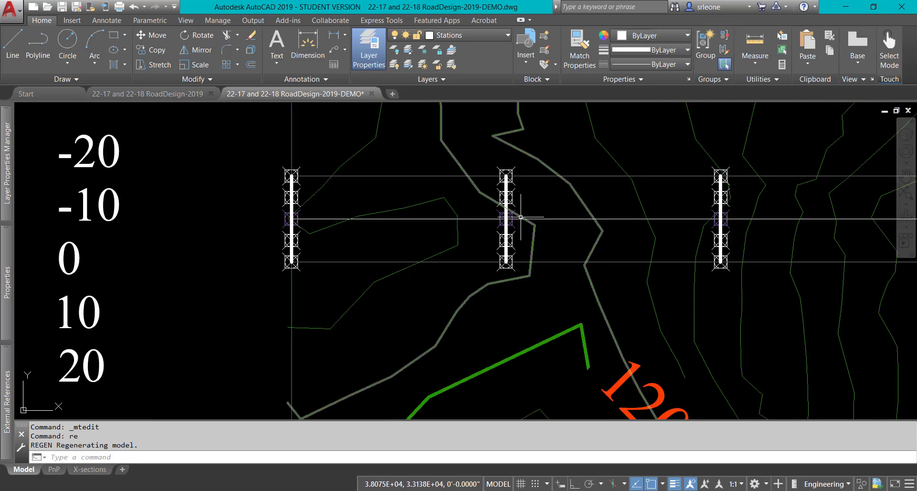
# - Open the offset list beside the plan for editing and enter elevation 121.3 next to offset 0
pyautogui.moveTo(454, 212)
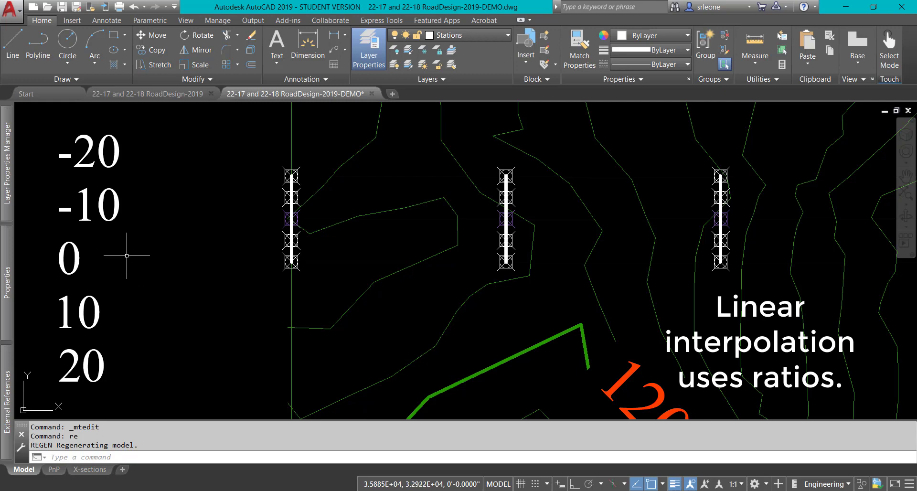
pyautogui.click(81, 254)
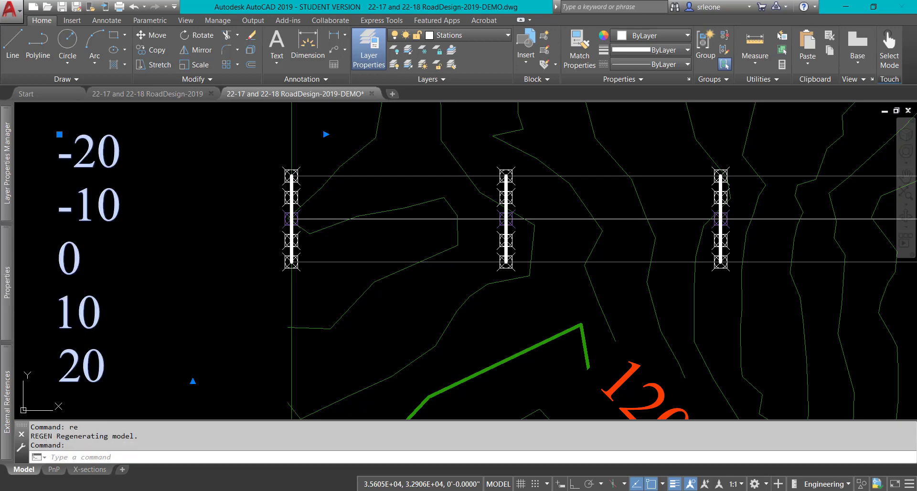
pyautogui.doubleClick(83, 261)
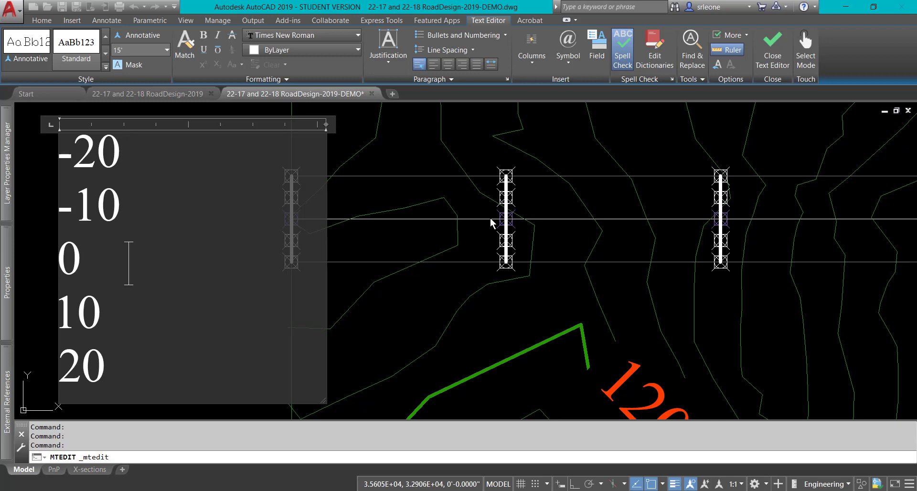
pyautogui.write('12')
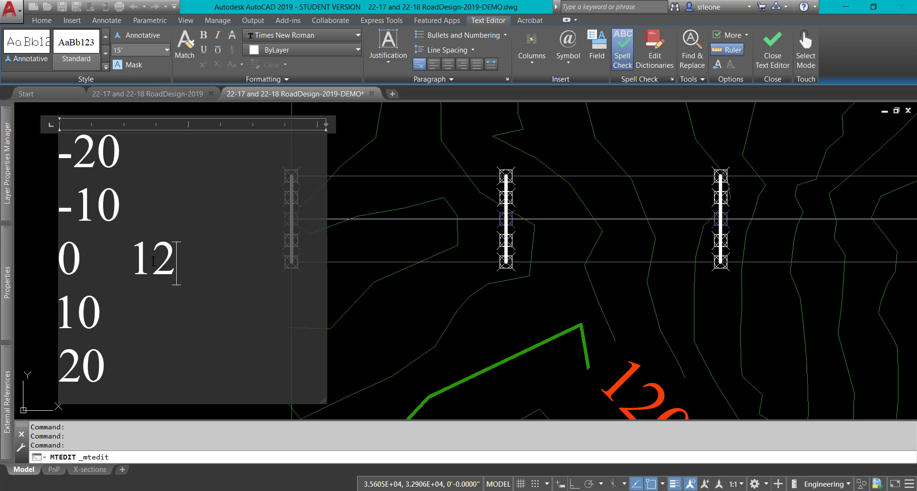
pyautogui.write('1.3')
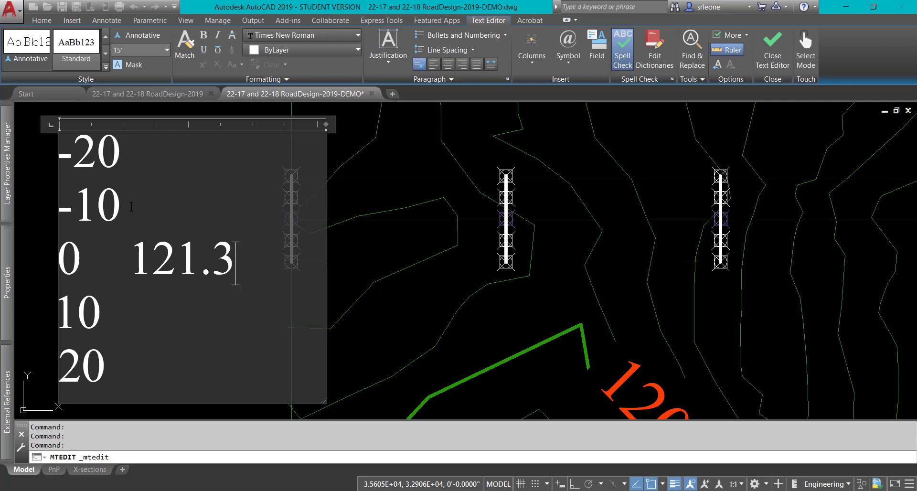
# - Enter elevation 120.5 next to offset -10 and 120.0 next to offset -20 in the list
pyautogui.write('121.5')
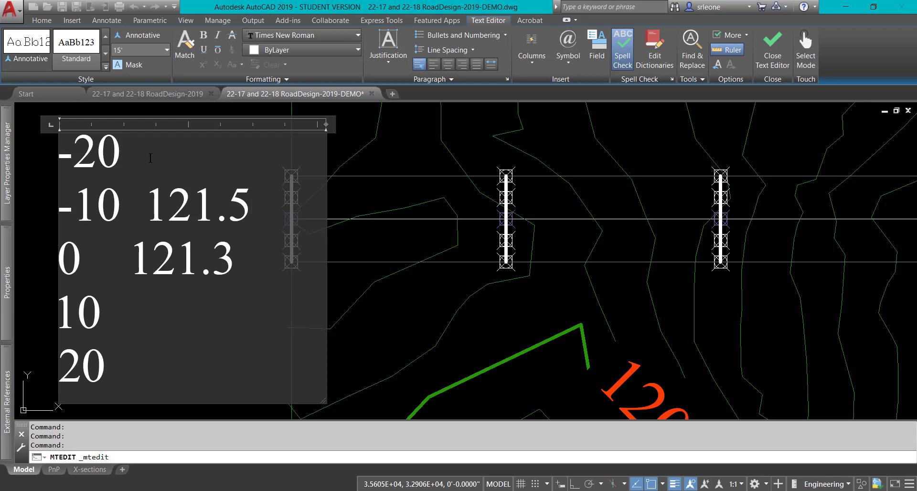
pyautogui.moveTo(194, 199); pyautogui.dragTo(210, 200)
pyautogui.write('0')
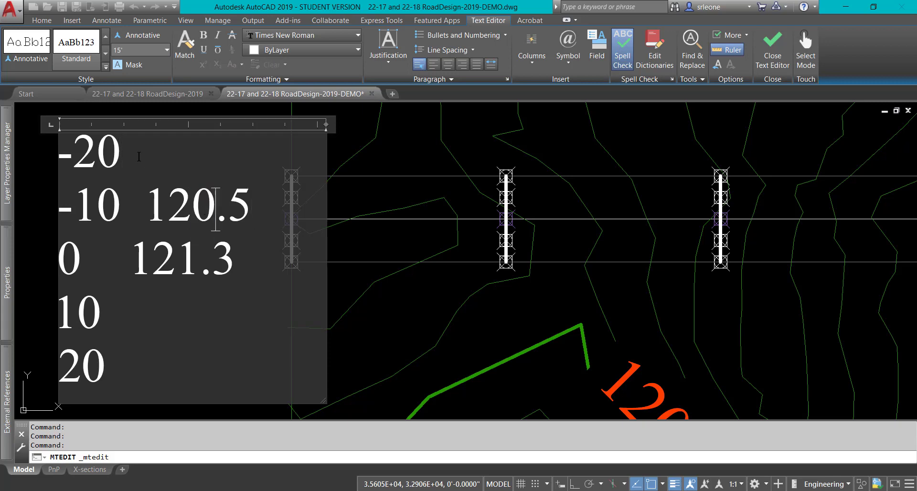
pyautogui.write(' 120.0')
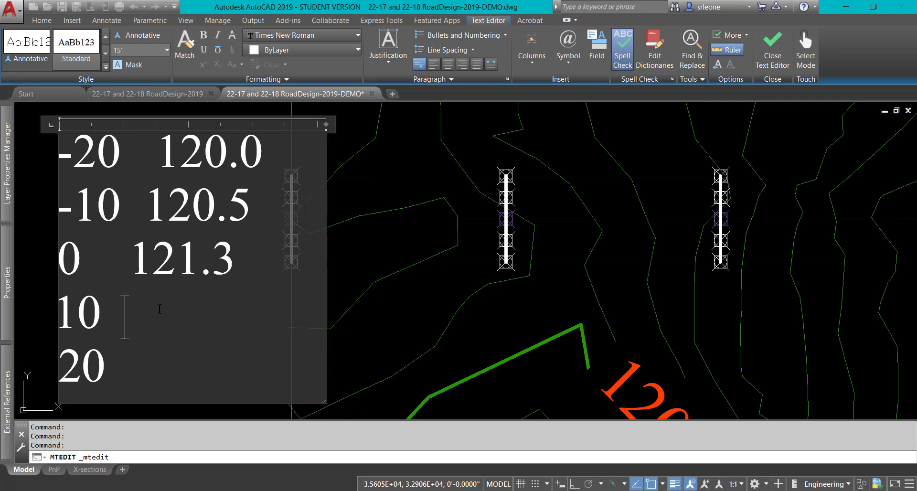
# - Enter elevation 121.4 next to offset 10 and 121.25 next to offset 20, and finish editing the list
pyautogui.write('121')
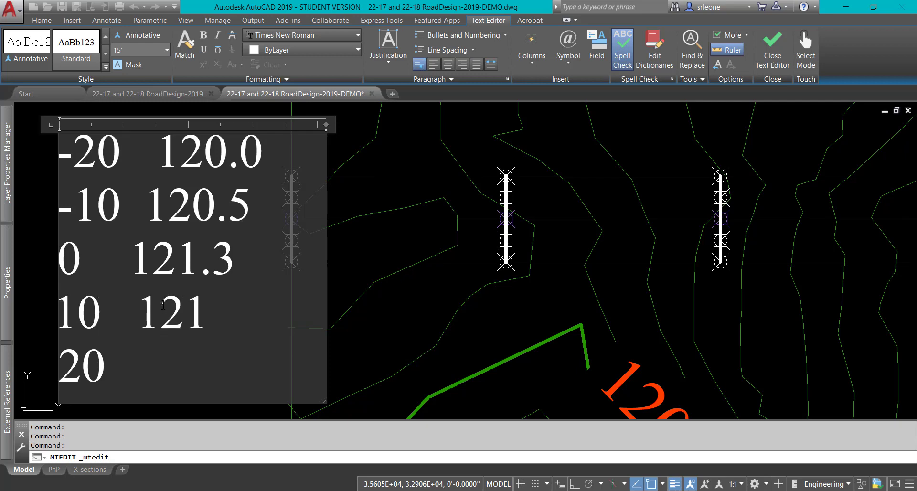
pyautogui.write('.4')
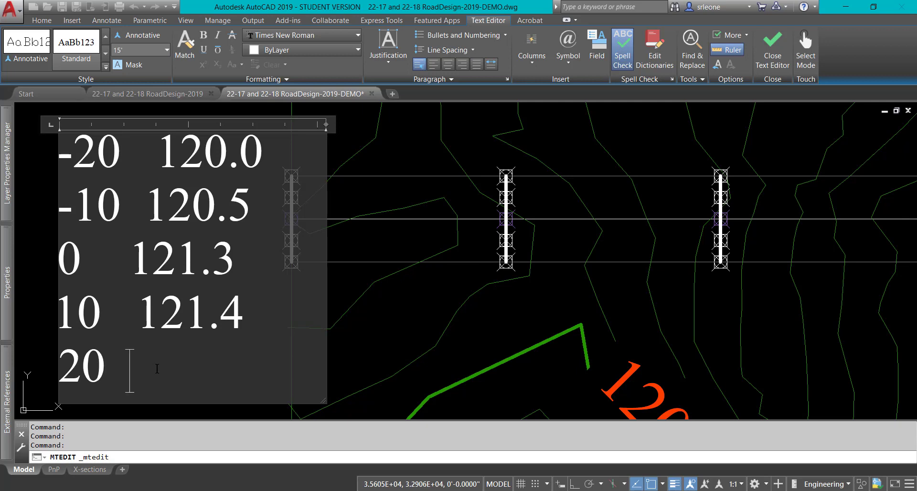
pyautogui.write('121.')
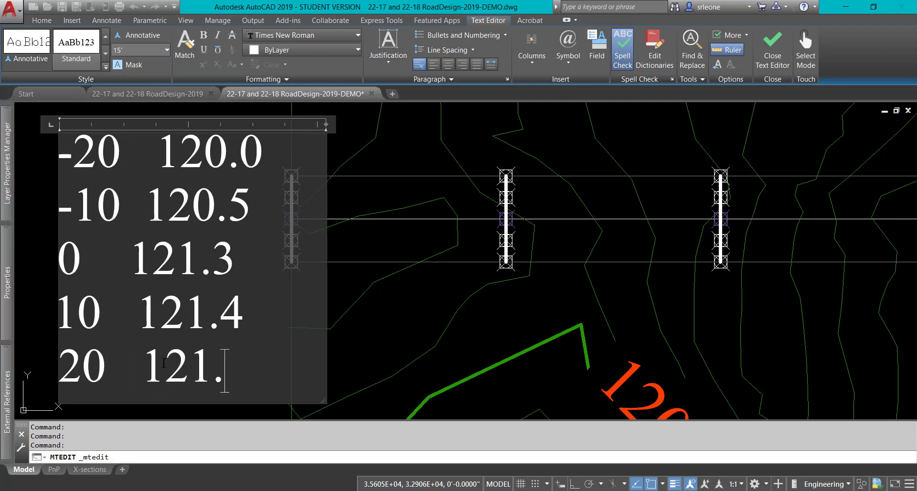
pyautogui.write('25')
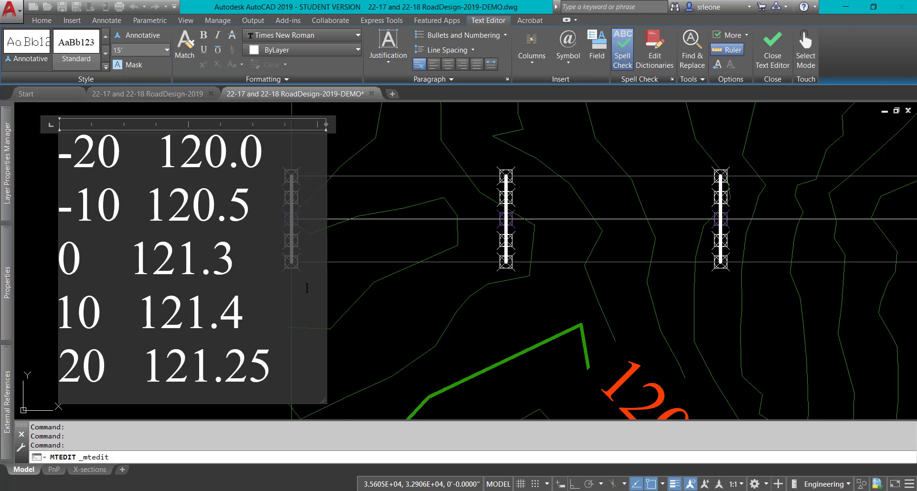
pyautogui.click(363, 270)
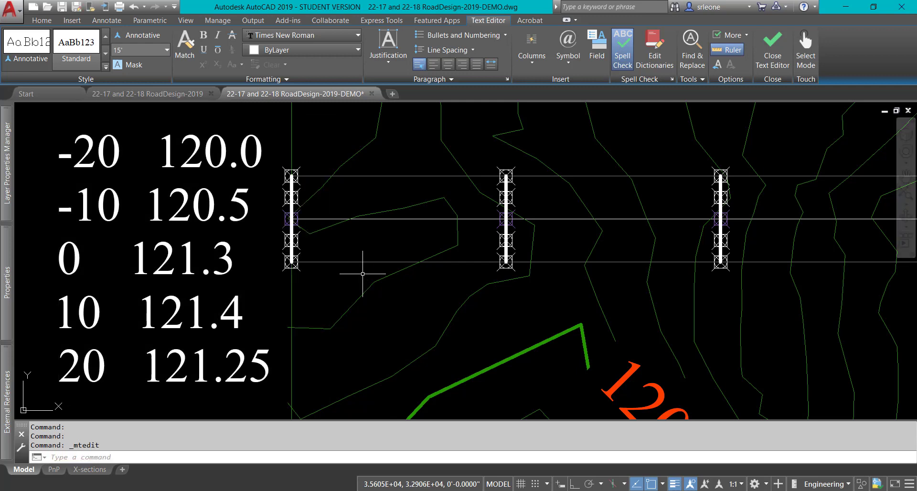
# - Move the offset and elevation list from the plan to the empty space left of the cross-section grid, near elevation 123
pyautogui.click(98, 160)
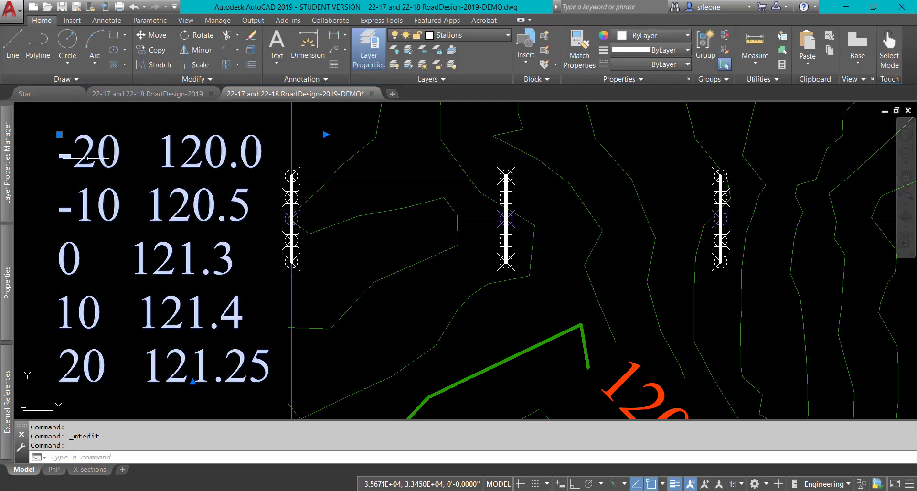
pyautogui.scroll(-8, 57, 138)
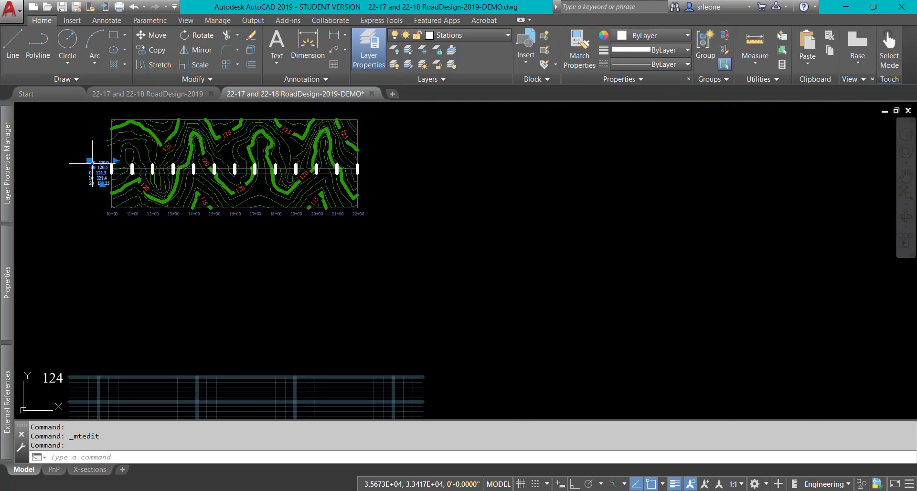
pyautogui.click(89, 161)
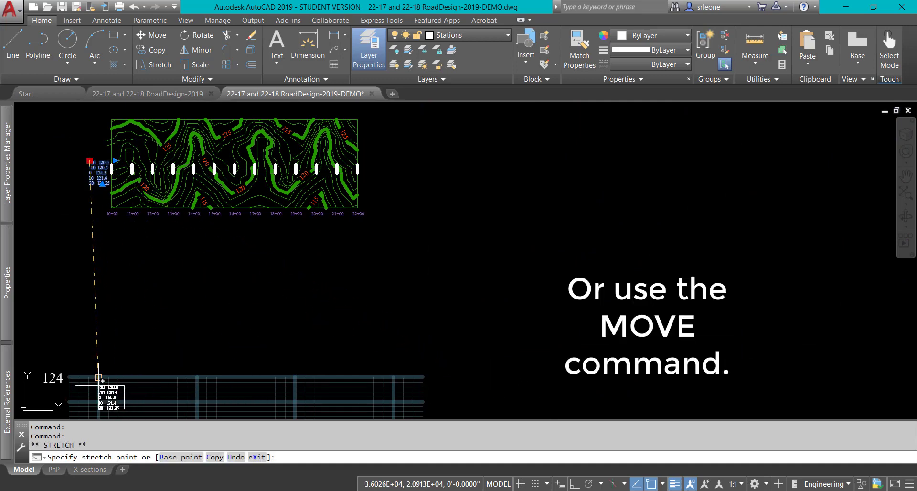
pyautogui.click(98, 378)
pyautogui.scroll(5, 180, 328)
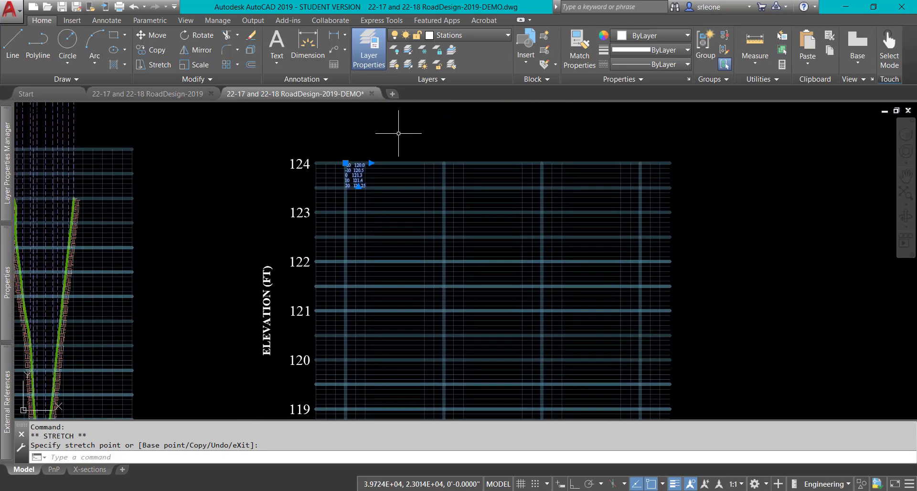
pyautogui.click(345, 163)
pyautogui.click(224, 197)
pyautogui.scroll(2, 268, 206)
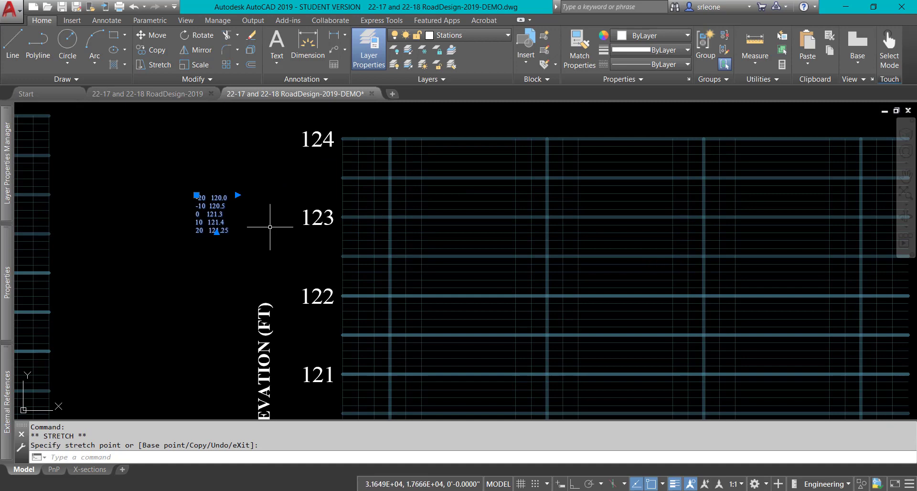
pyautogui.press('Escape')
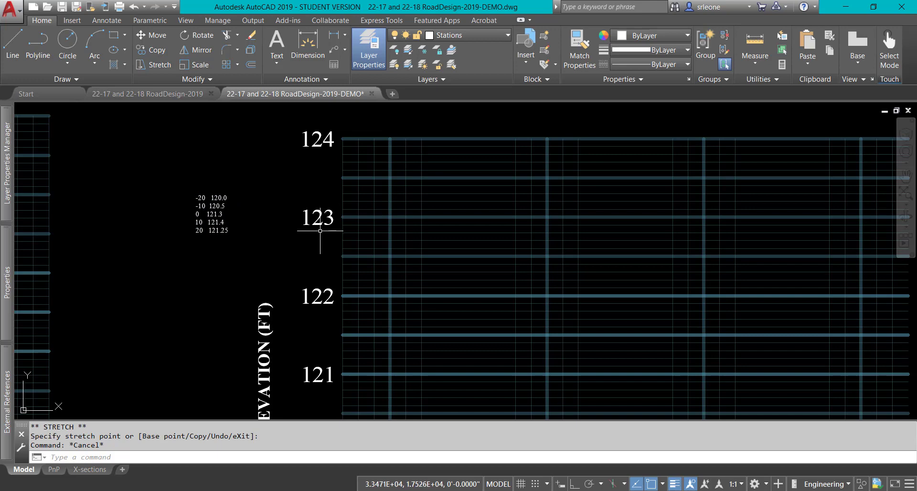
# - Start a polyline and limit the running object snaps to Intersection, turning off Endpoint, Midpoint and Node
pyautogui.click(45, 46)
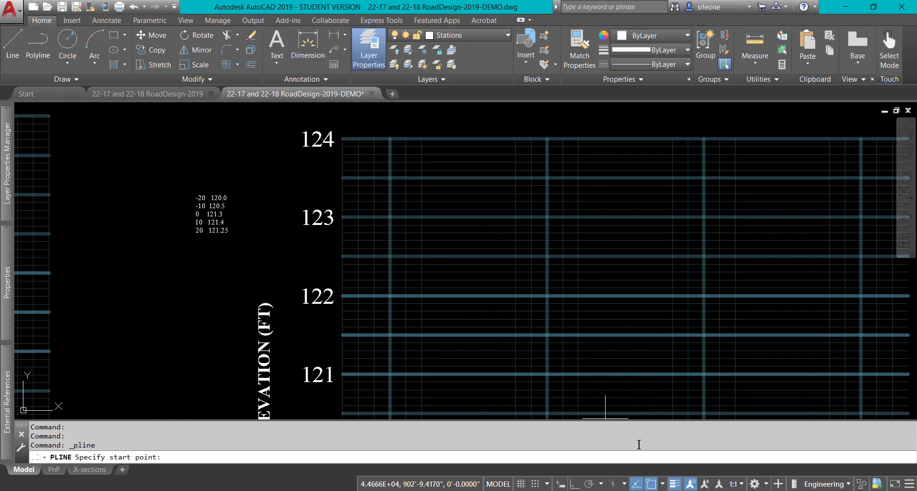
pyautogui.click(663, 485)
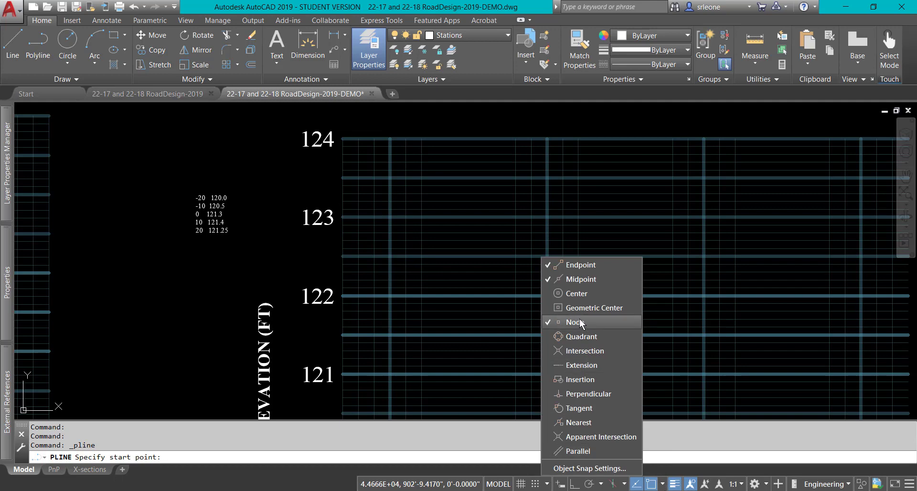
pyautogui.click(585, 278)
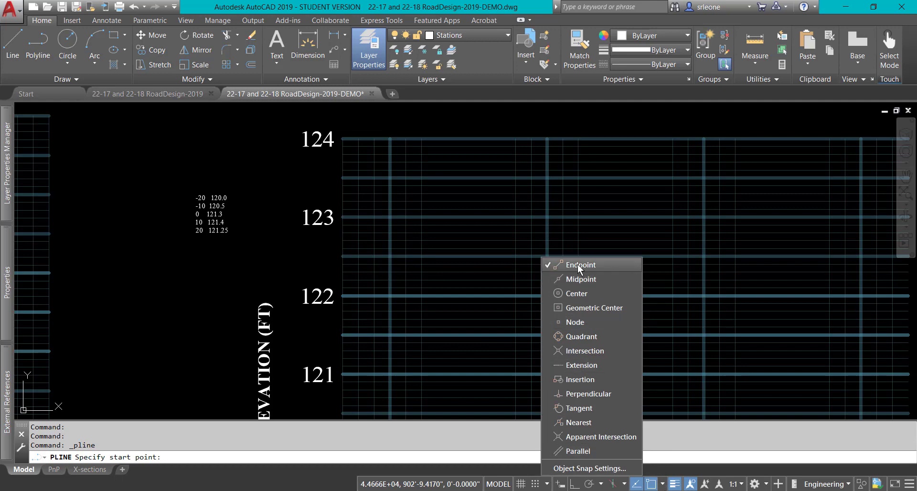
pyautogui.scroll(3, 280, 260)
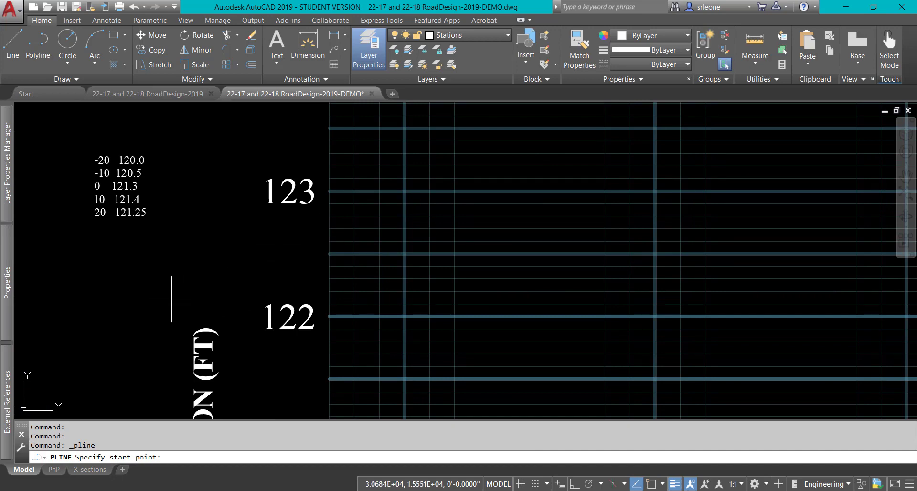
pyautogui.scroll(-2, 260, 267)
pyautogui.moveTo(258, 268); pyautogui.dragTo(215, 161, button='middle')
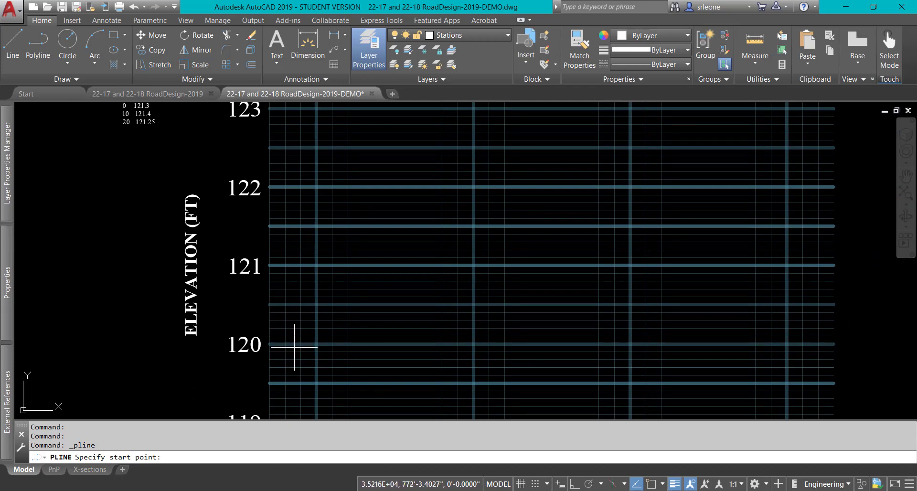
pyautogui.click(662, 484)
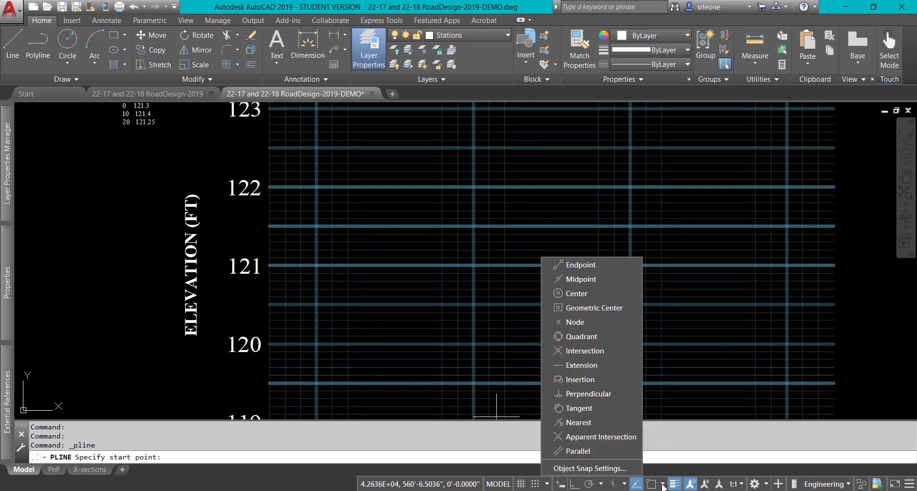
pyautogui.click(569, 351)
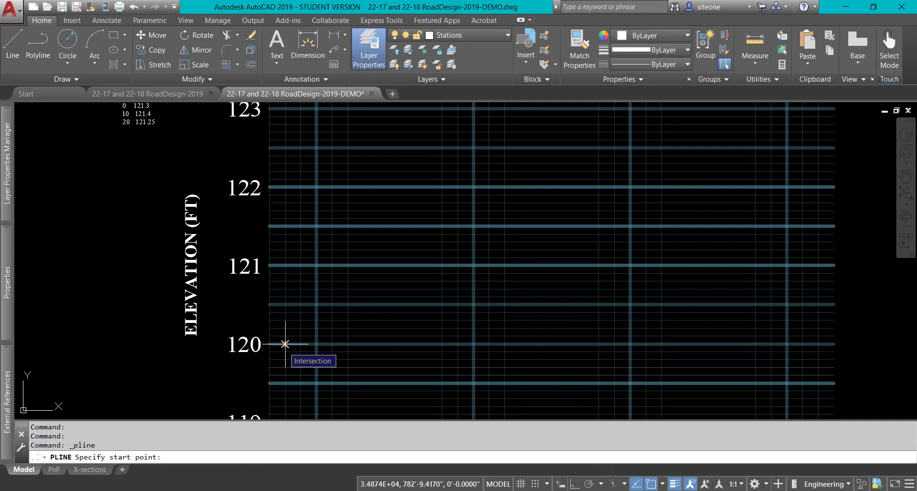
# - Draw the ground polyline on the grid through elevations 120.0, 120.5, 121.3 and 121.4 at offsets -20, -10, 0 and 10
pyautogui.click(285, 344)
pyautogui.moveTo(211, 156)
pyautogui.mouseDown(button='middle')
pyautogui.moveTo(226, 229)
pyautogui.moveTo(185, 140)
pyautogui.mouseUp(button='middle')
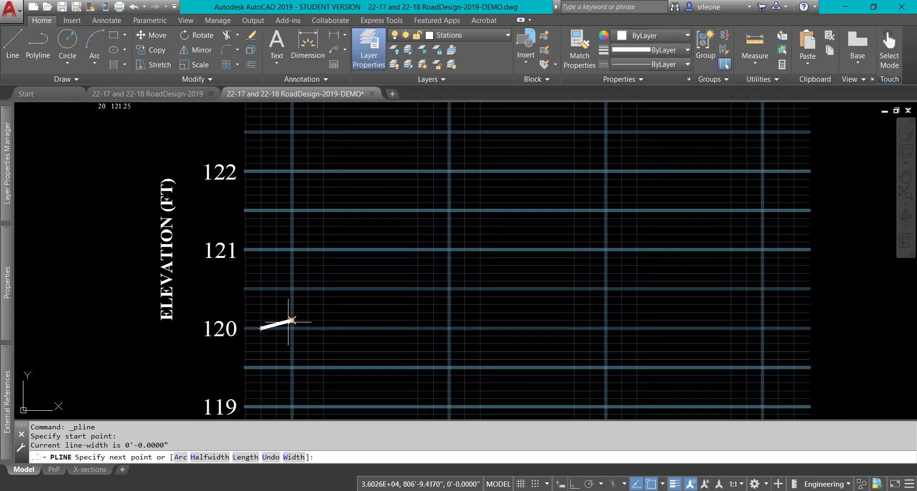
pyautogui.click(276, 288)
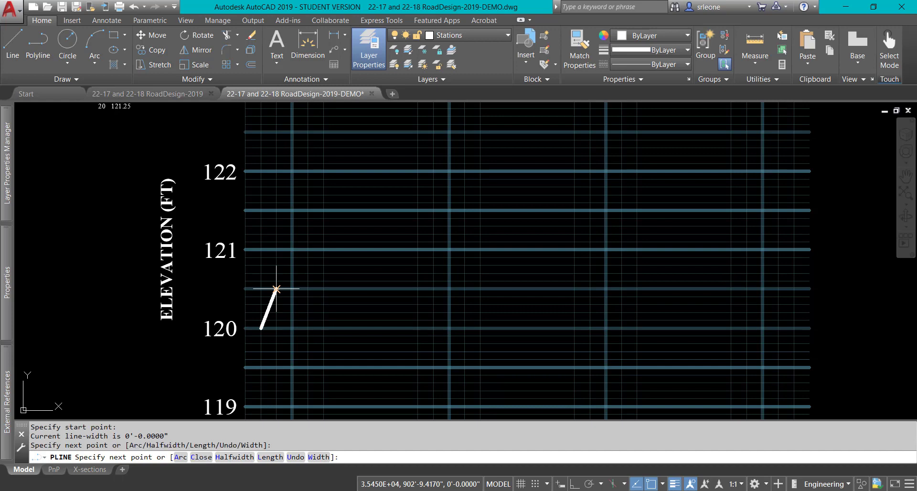
pyautogui.moveTo(168, 144)
pyautogui.mouseDown(button='middle')
pyautogui.moveTo(170, 293)
pyautogui.moveTo(129, 203)
pyautogui.mouseUp(button='middle')
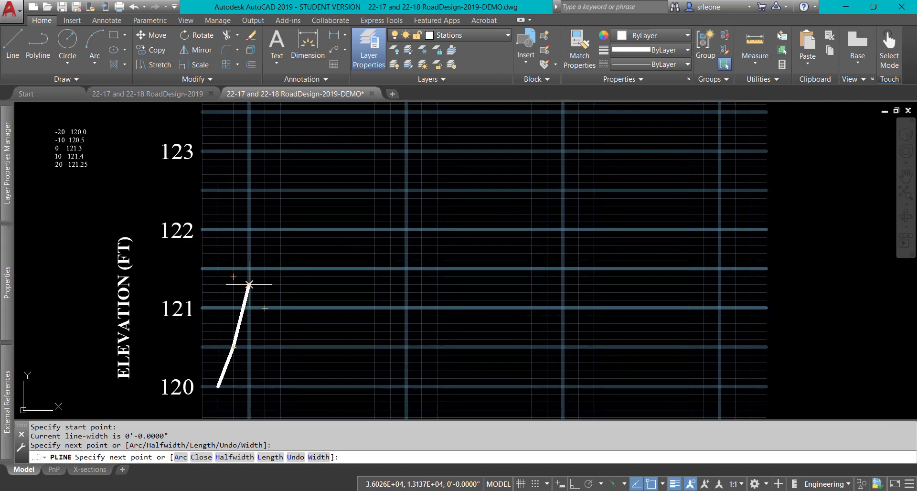
pyautogui.click(248, 284)
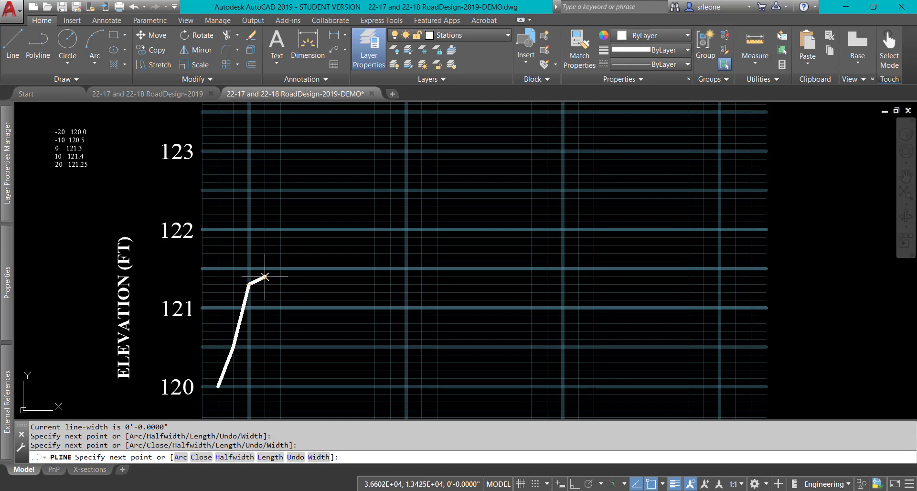
pyautogui.click(265, 277)
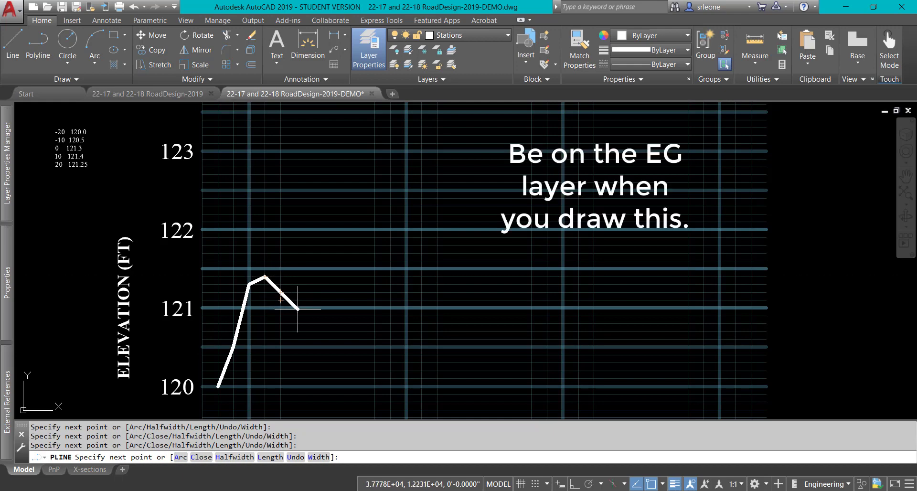
# - Turn off object snap and end the ground polyline at offset 20, elevation 121.25, between the grid lines
pyautogui.click(650, 484)
pyautogui.scroll(2, 268, 291)
pyautogui.scroll(4, 267, 290)
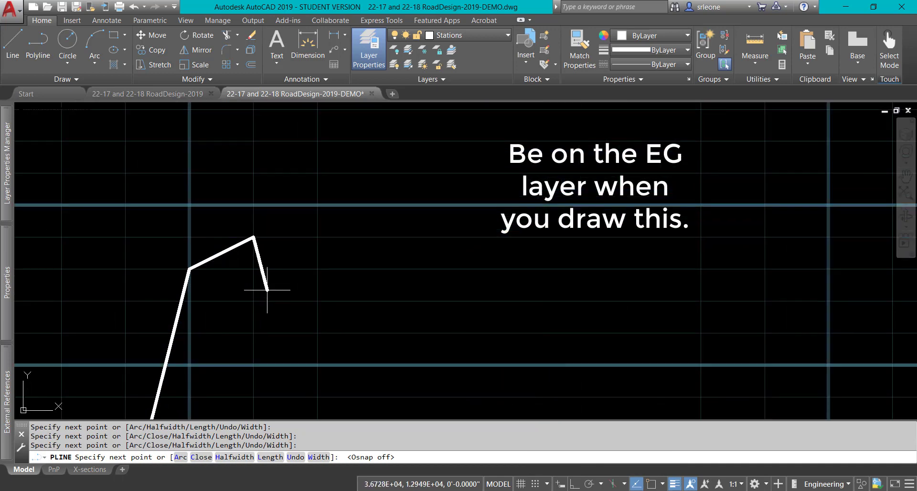
pyautogui.click(318, 285)
pyautogui.press('Return')
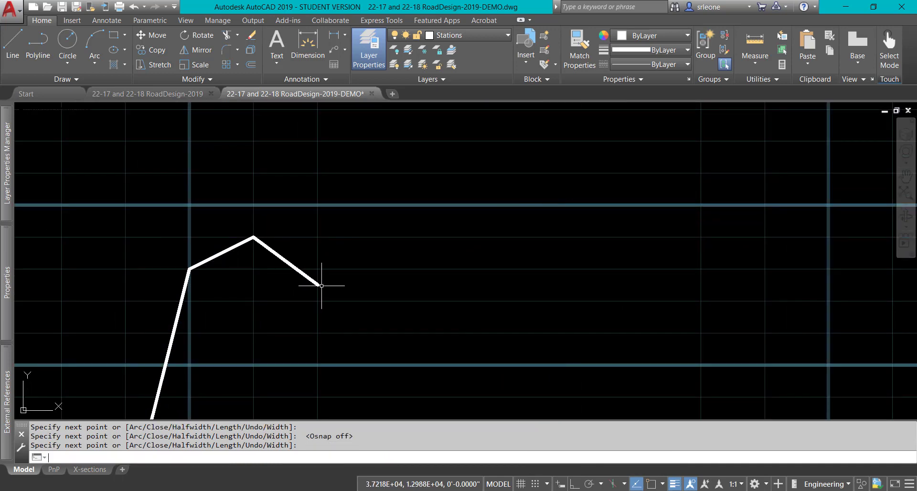
# - Put the finished ground polyline on the EG layer and make EG the current layer
pyautogui.scroll(-8, 297, 277)
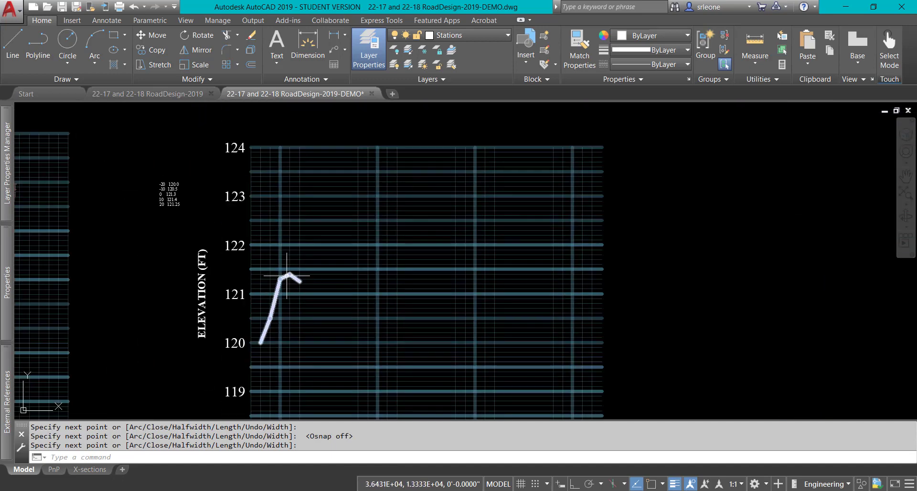
pyautogui.click(286, 276)
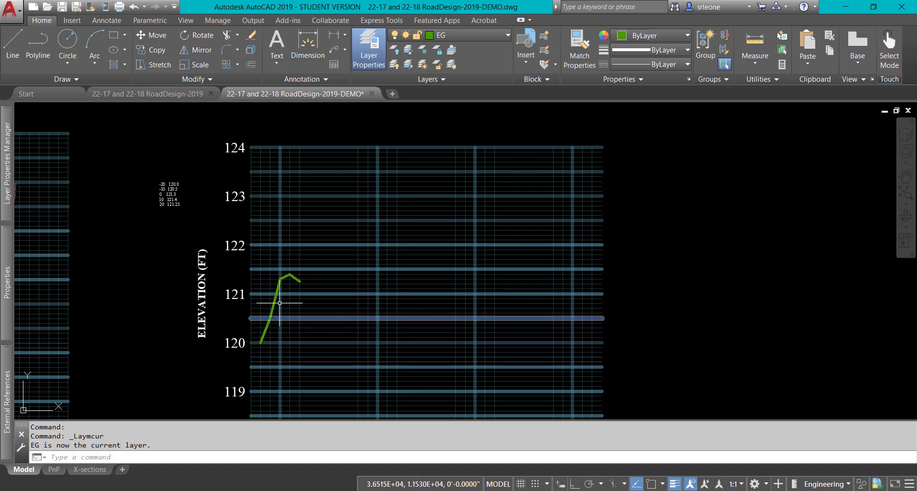
# - Offset the ground polyline by 300 to its underside and put the offset copy on the EG hatch layer
pyautogui.scroll(3, 280, 303)
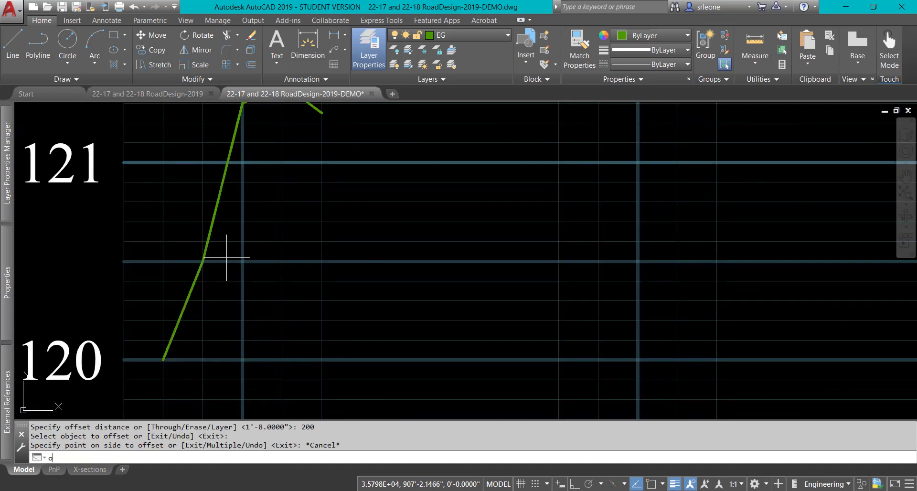
pyautogui.press('Return')
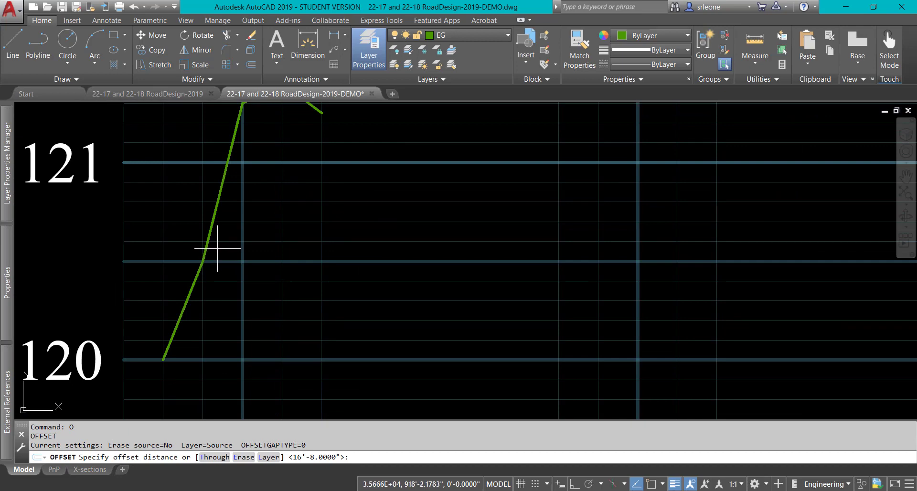
pyautogui.press('Return')
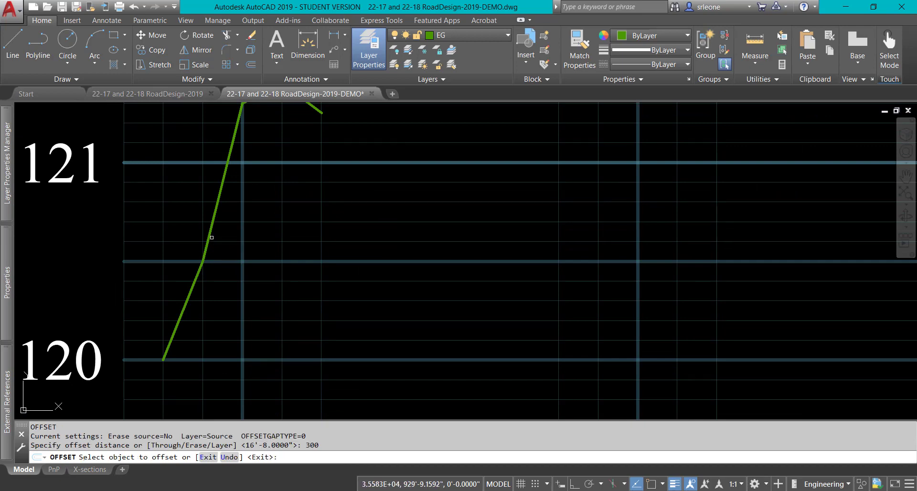
pyautogui.click(211, 238)
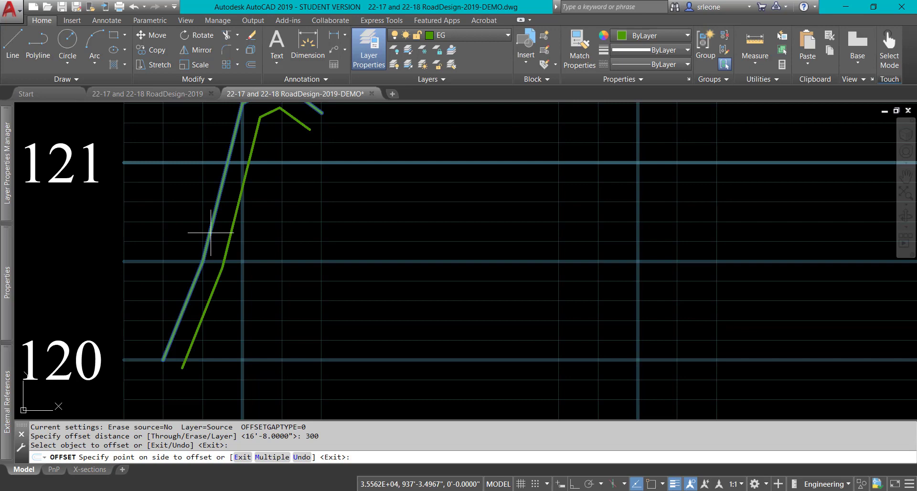
pyautogui.click(249, 257)
pyautogui.press('Escape')
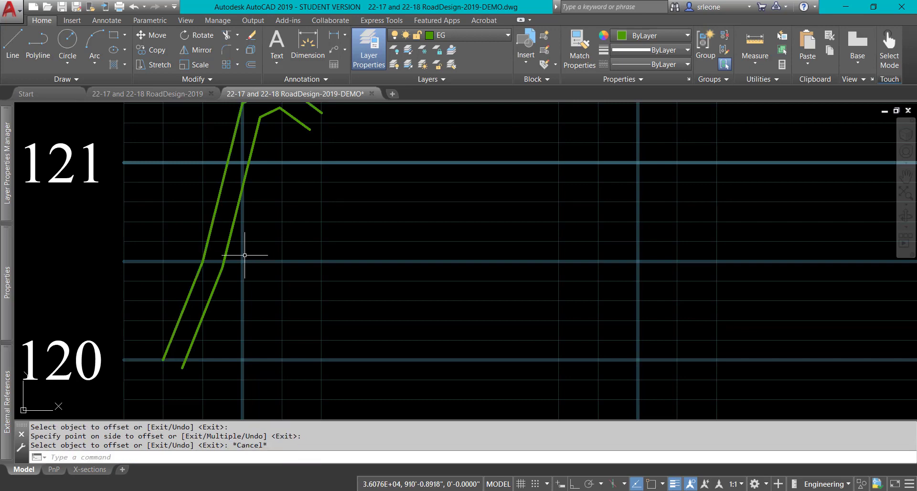
pyautogui.click(238, 232)
pyautogui.press('Escape')
# - Turn on object snap with Endpoint added and draw a line joining the two polylines at their offset-20 ends
pyautogui.moveTo(318, 175); pyautogui.dragTo(425, 221, button='middle')
pyautogui.write('l')
pyautogui.press('Return')
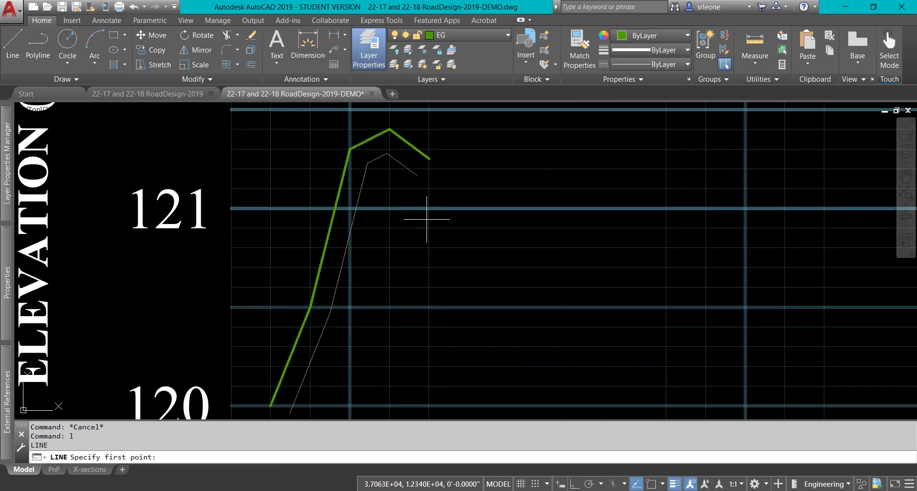
pyautogui.click(659, 484)
pyautogui.click(663, 483)
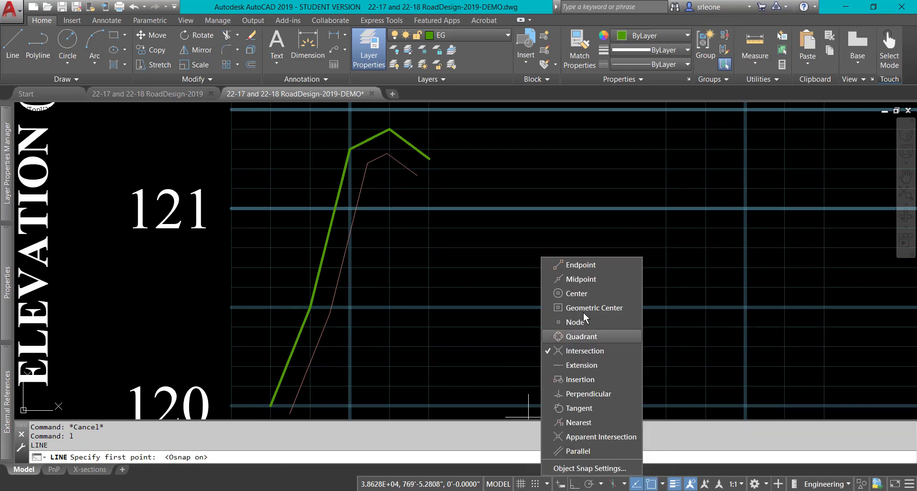
pyautogui.click(574, 265)
pyautogui.click(417, 175)
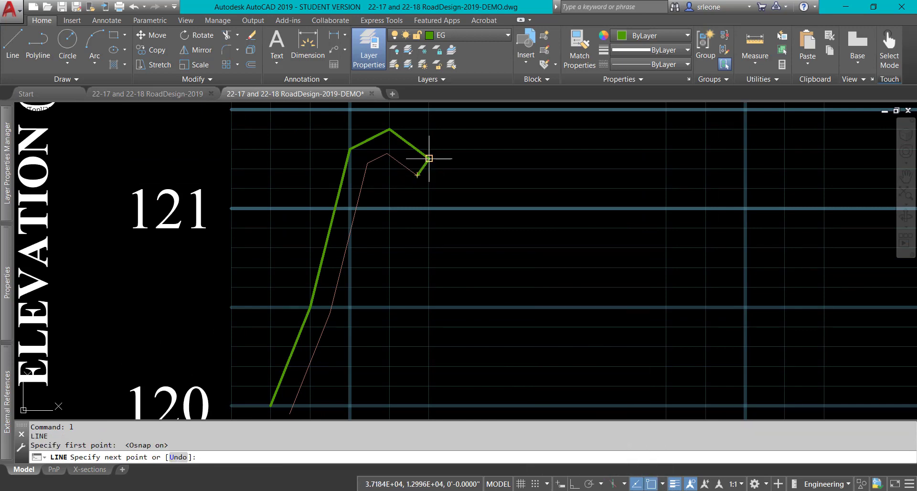
pyautogui.press('space')
# - Join the polylines' lower ends near elevation 120 with a line, and put both closing lines on the EG hatch layer
pyautogui.moveTo(454, 193); pyautogui.dragTo(545, 127, button='middle')
pyautogui.press('space')
pyautogui.click(381, 347)
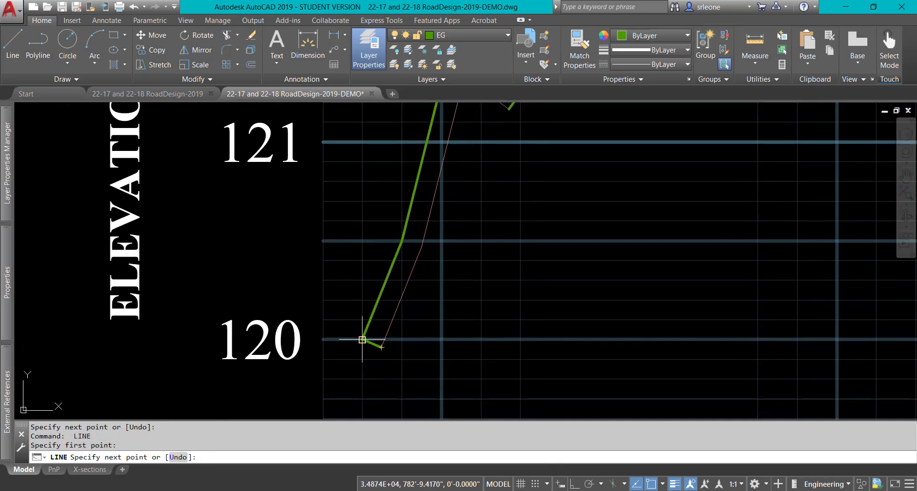
pyautogui.click(364, 340)
pyautogui.press('space')
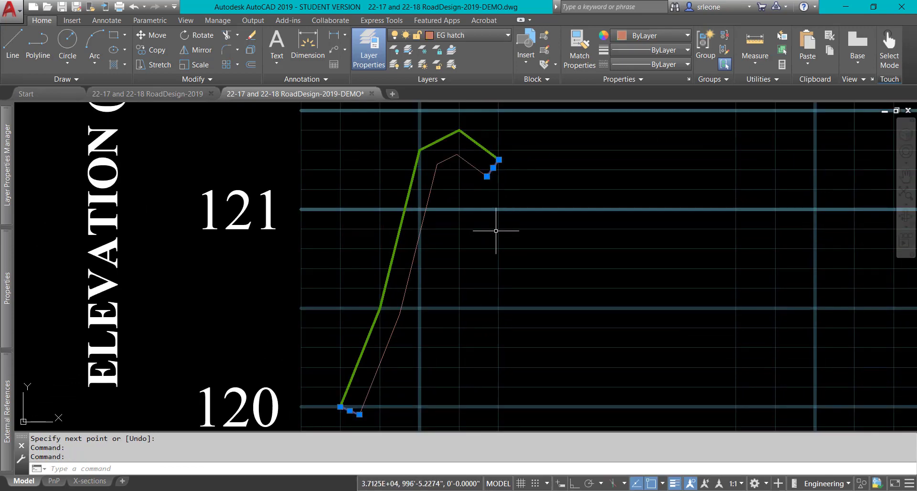
# - Replace the EG hatch-only isolation by isolating the layers of both polylines, and make EG hatch the current layer
pyautogui.hotkey('ctrl', 'z')
pyautogui.click(440, 139)
pyautogui.click(444, 159)
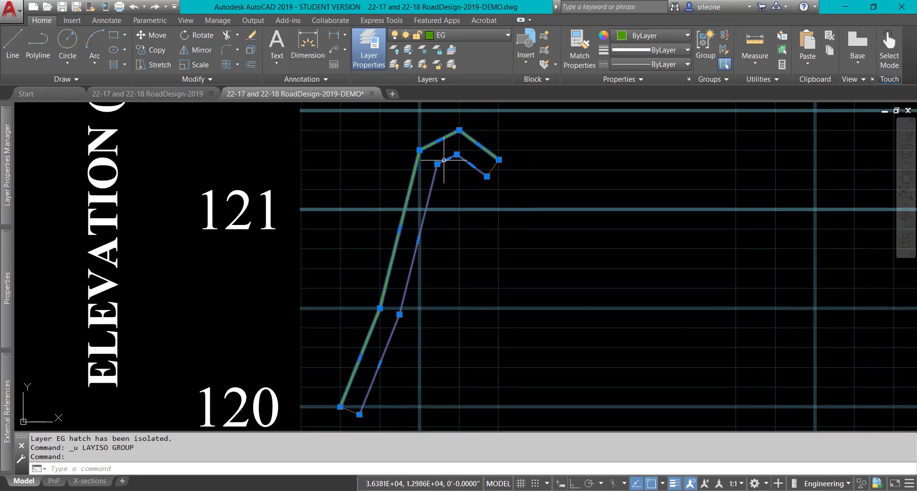
pyautogui.click(408, 50)
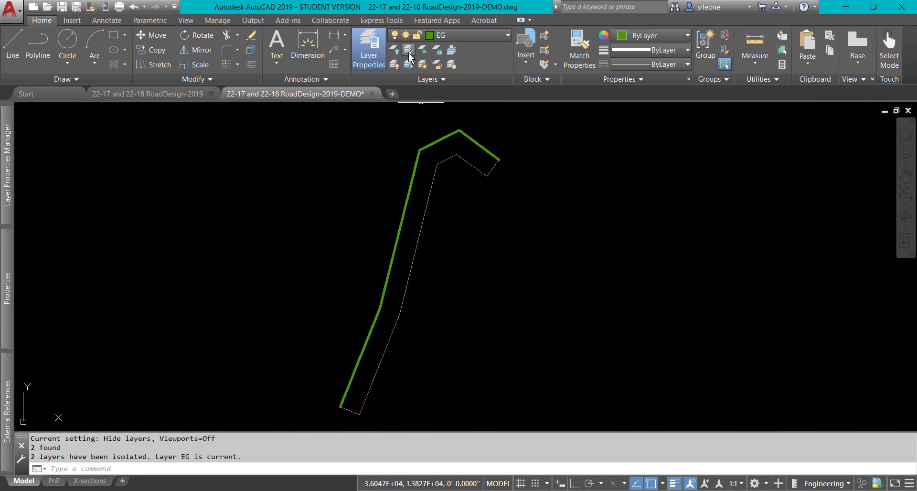
pyautogui.click(442, 35)
pyautogui.click(443, 120)
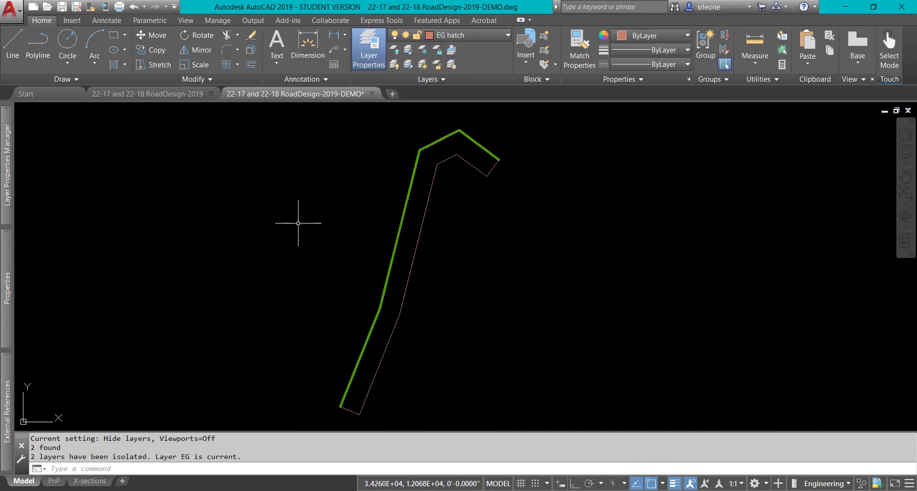
# - Start a hatch and choose the EARTH pattern for it
pyautogui.write('h')
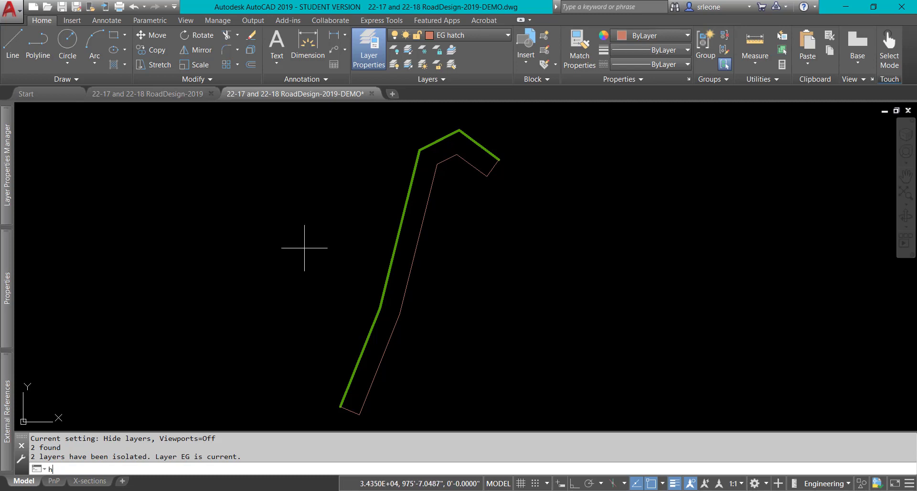
pyautogui.press('Return')
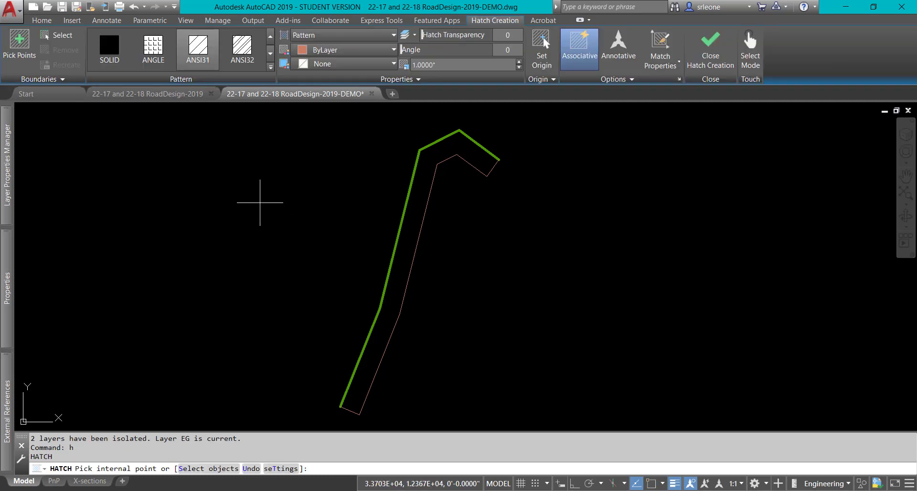
pyautogui.click(270, 68)
pyautogui.scroll(-3, 115, 138)
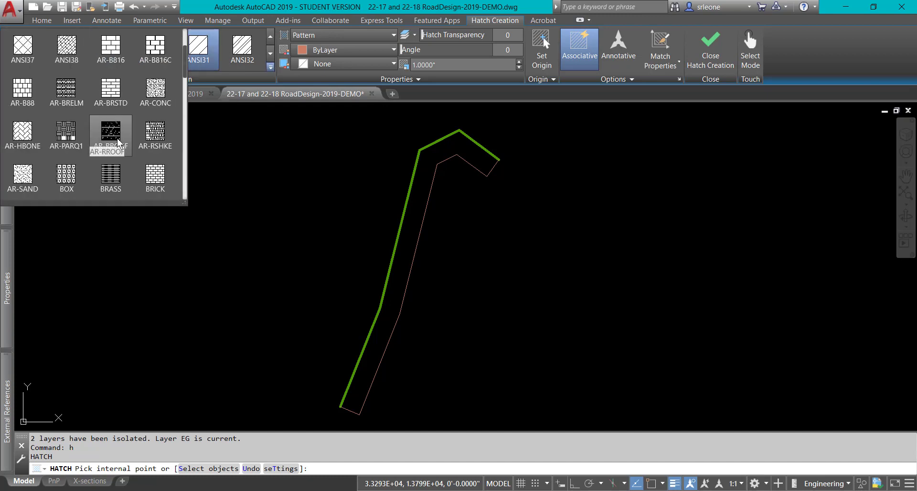
pyautogui.scroll(-1, 120, 143)
pyautogui.scroll(-1, 119, 144)
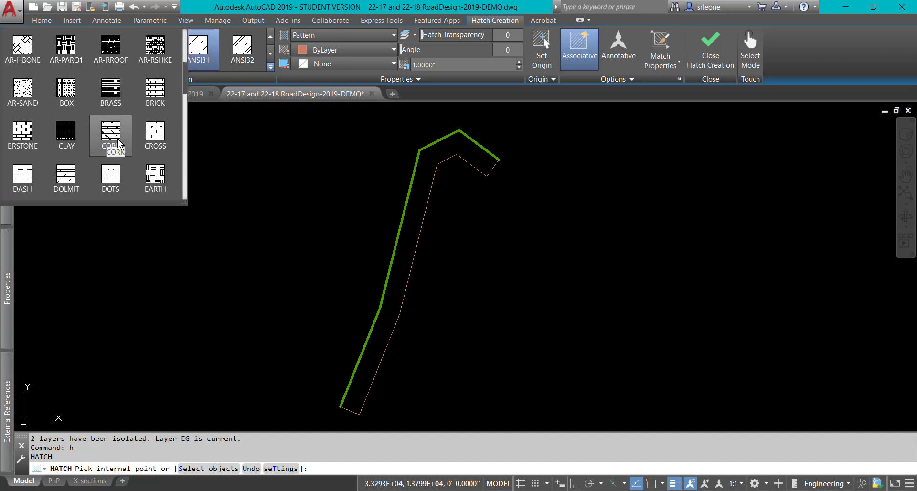
pyautogui.click(157, 173)
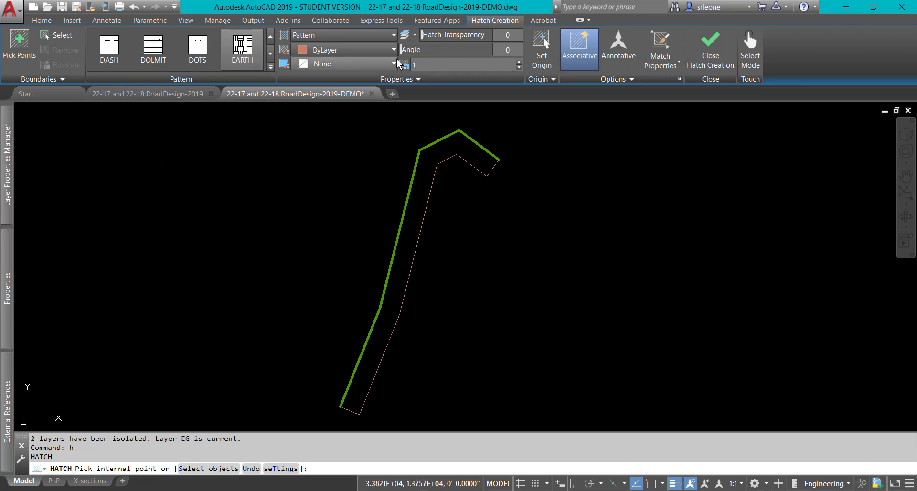
# - Set the hatch scale to 1000 and transparency to 50, and fill the closed strip beneath the ground line
pyautogui.press('Return')
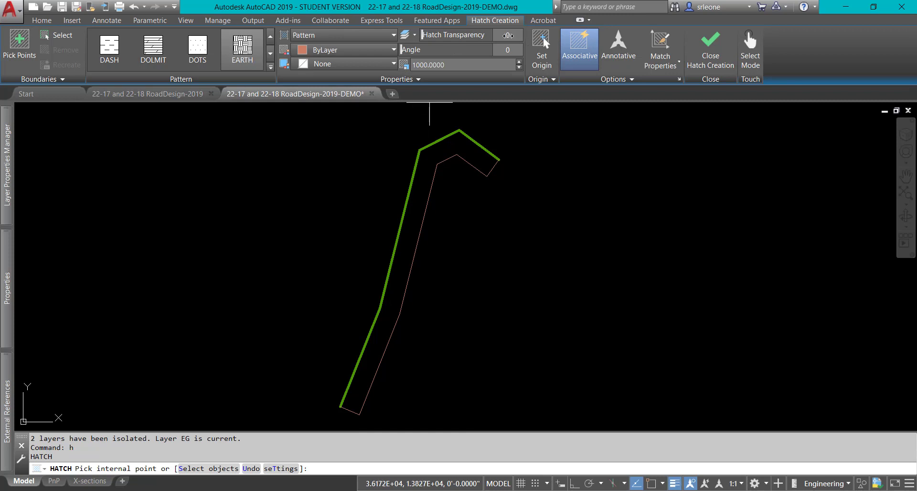
pyautogui.write('50')
pyautogui.press('Return')
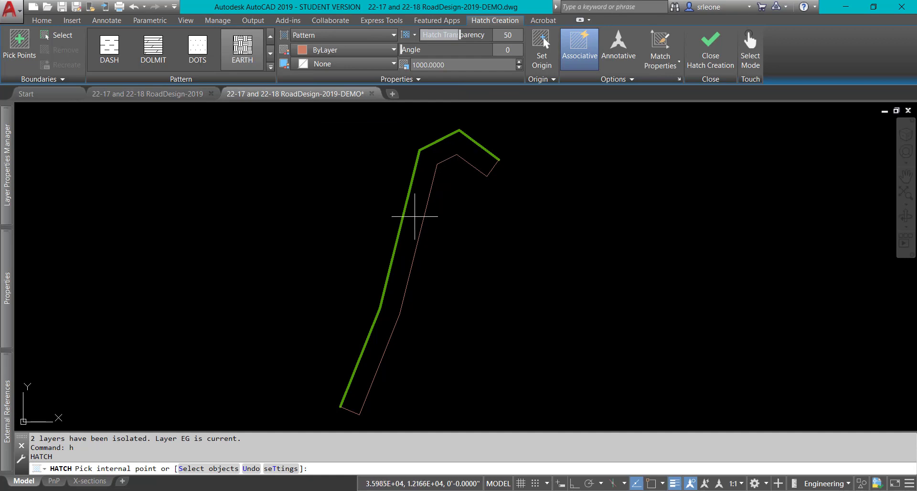
pyautogui.click(412, 224)
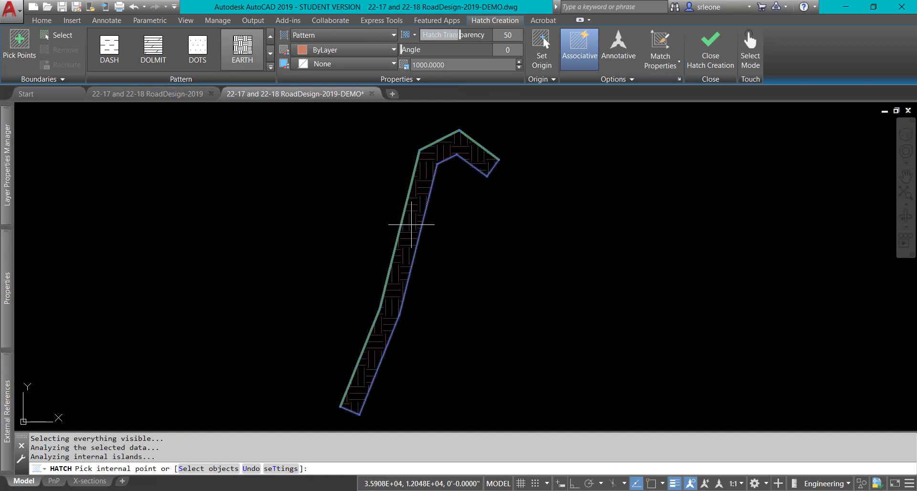
pyautogui.press('Return')
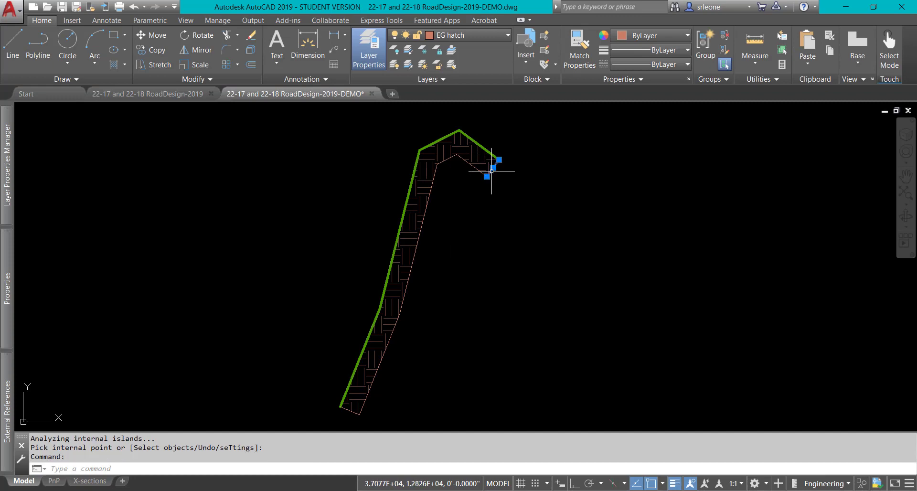
# - Delete the offset polyline and the two closing lines around the hatch, keeping the ground line
pyautogui.click(491, 169)
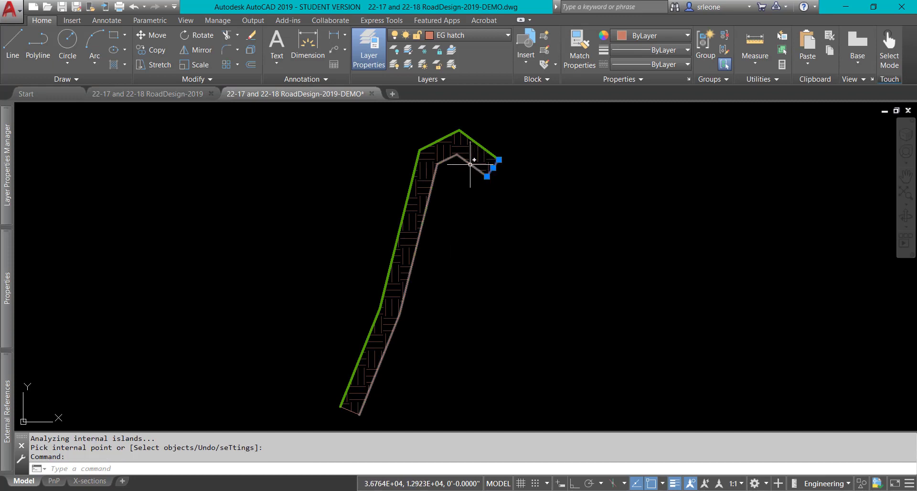
pyautogui.click(350, 411)
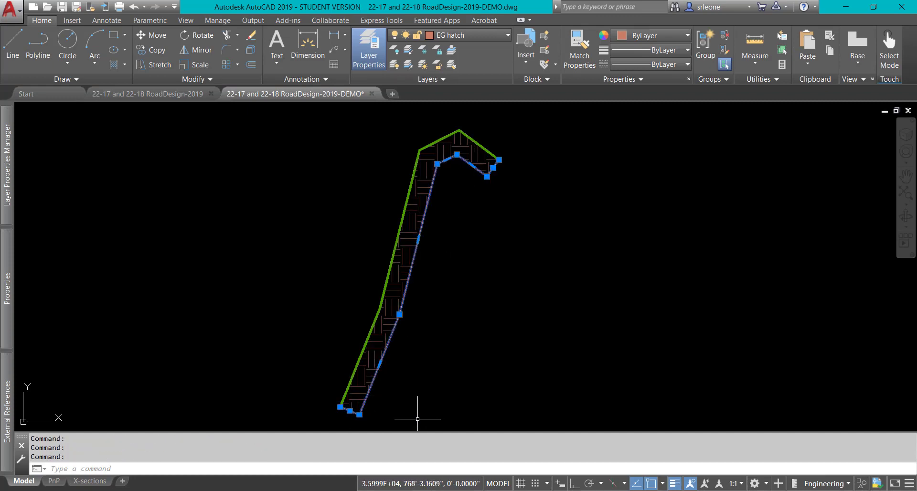
pyautogui.press('Delete')
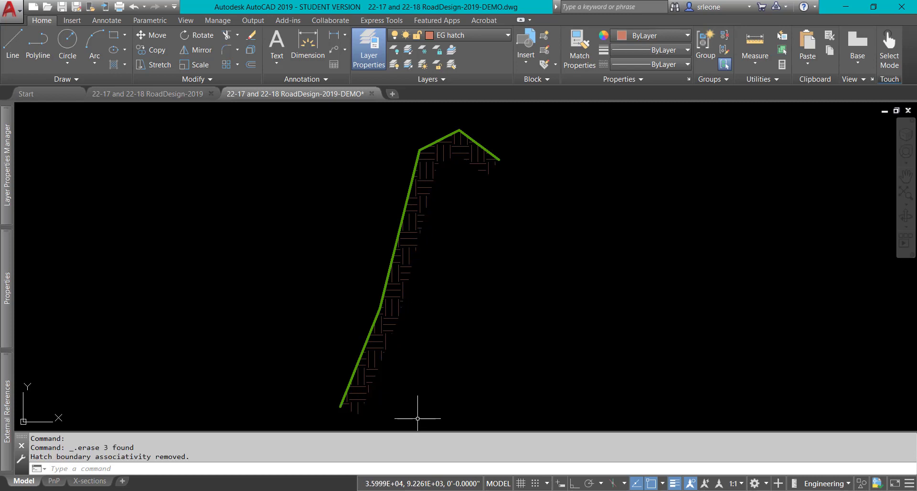
# - Unisolate the layers to bring back the elevation grid around the hatched ground line
pyautogui.click(409, 66)
pyautogui.scroll(-2, 231, 289)
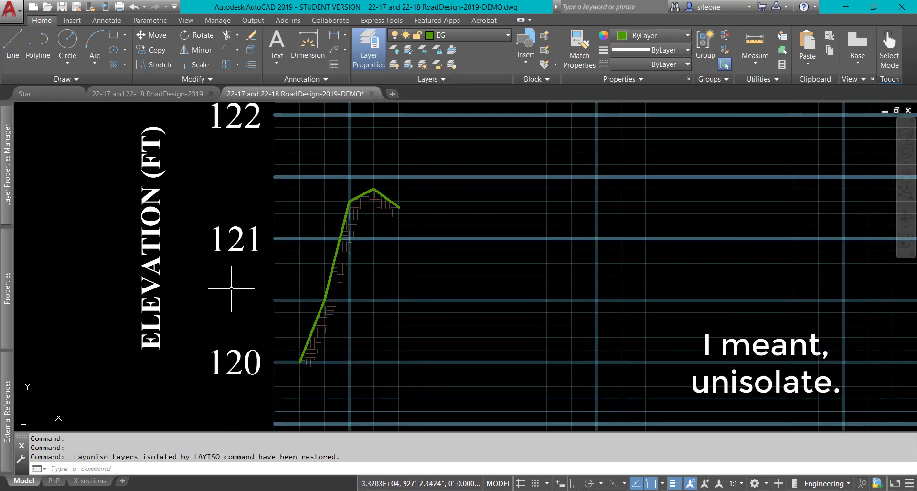
pyautogui.scroll(-2, 232, 289)
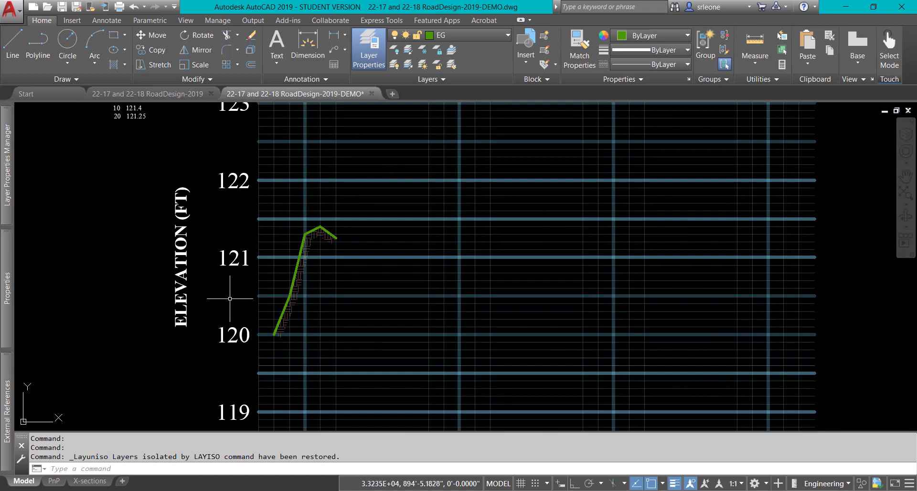